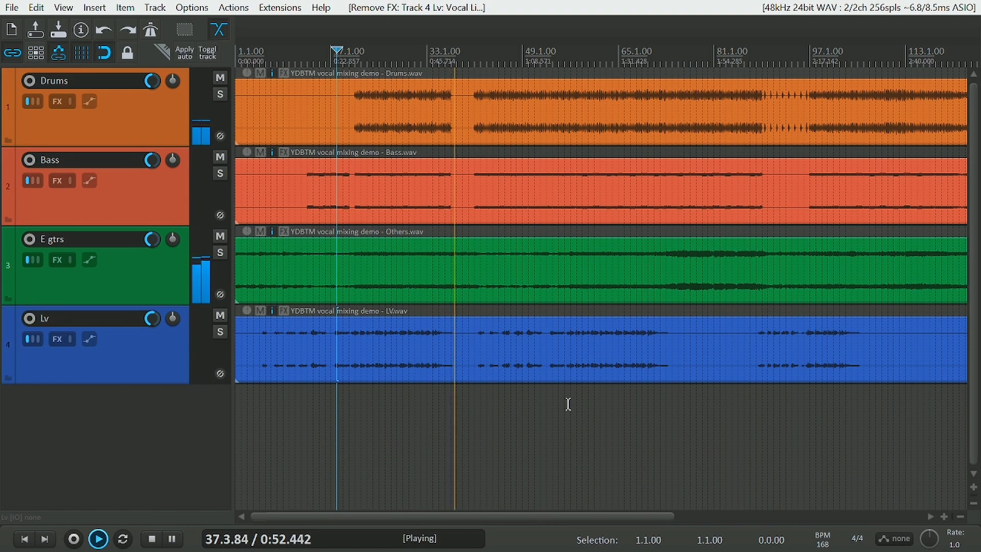
# Stop playback, show the mixer, and add the FETish compressor to the Lv track.
pyautogui.press('space')
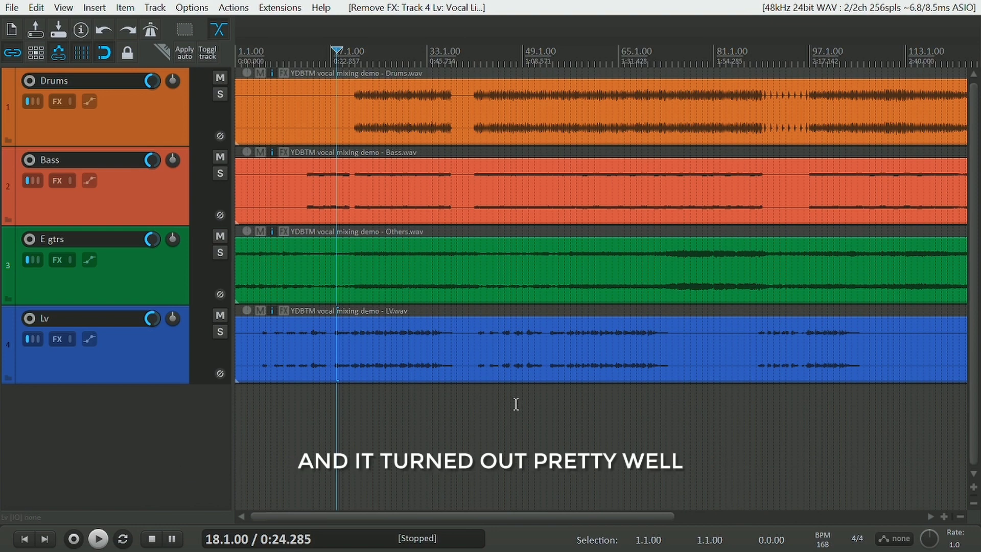
pyautogui.hotkey('ctrl', 'm')
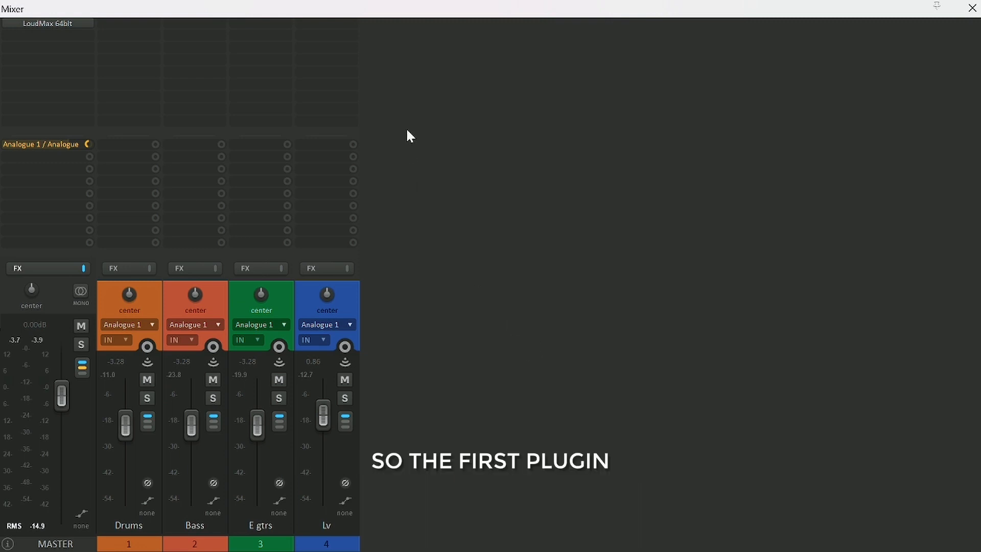
pyautogui.doubleClick(335, 27)
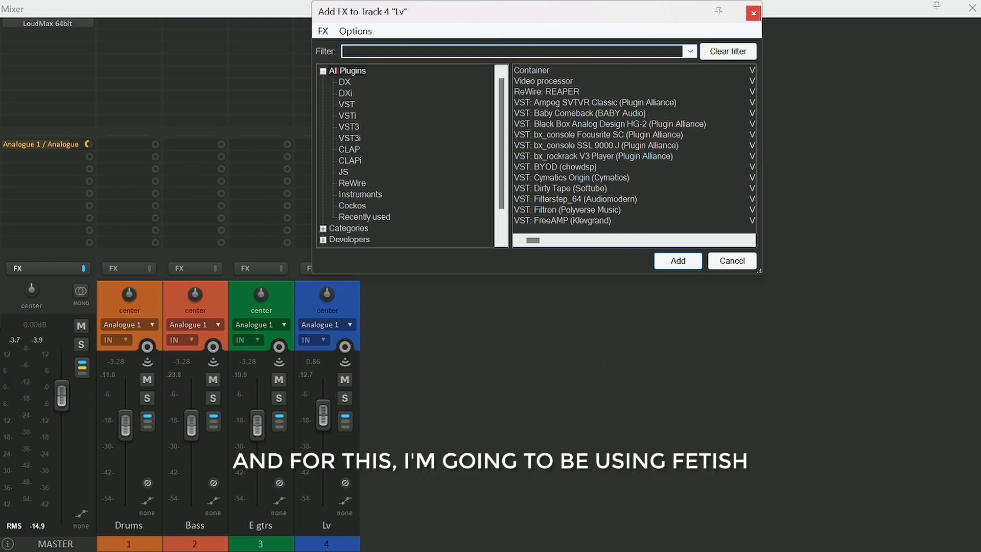
pyautogui.write('feti')
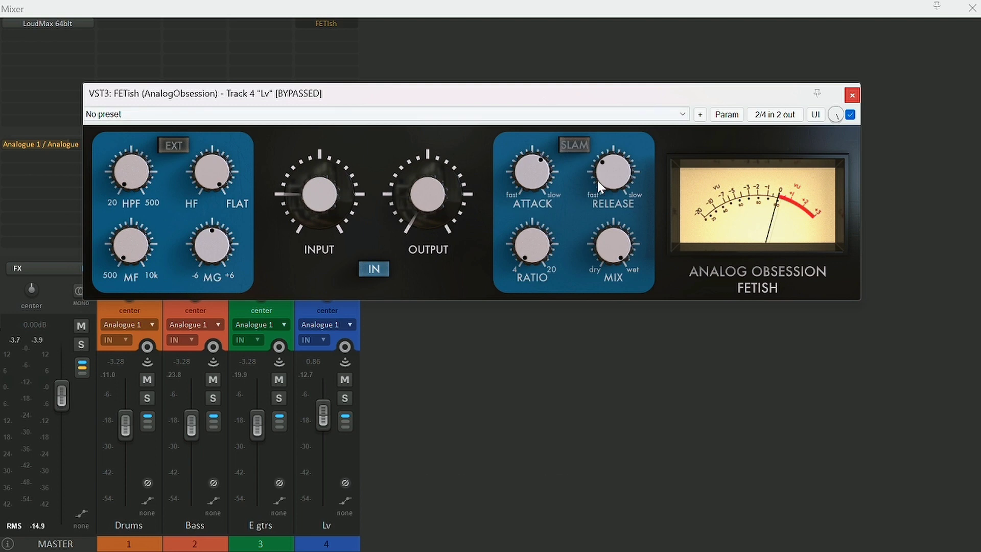
# Set FETish's attack slightly to the fast side of its midpoint and its release to the fastest setting.
pyautogui.moveTo(623, 152); pyautogui.dragTo(610, 161)
pyautogui.moveTo(531, 168); pyautogui.dragTo(532, 180)
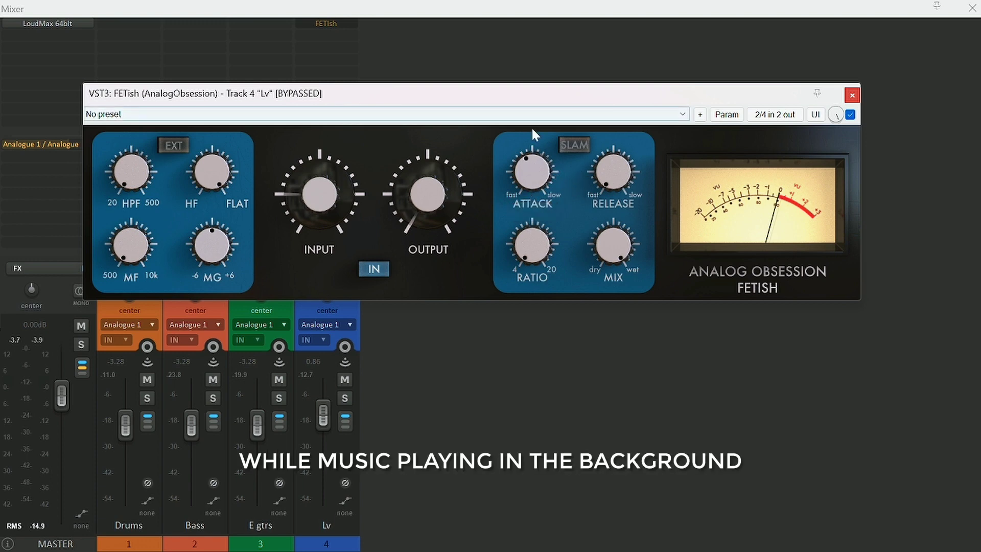
pyautogui.moveTo(615, 179); pyautogui.dragTo(608, 194)
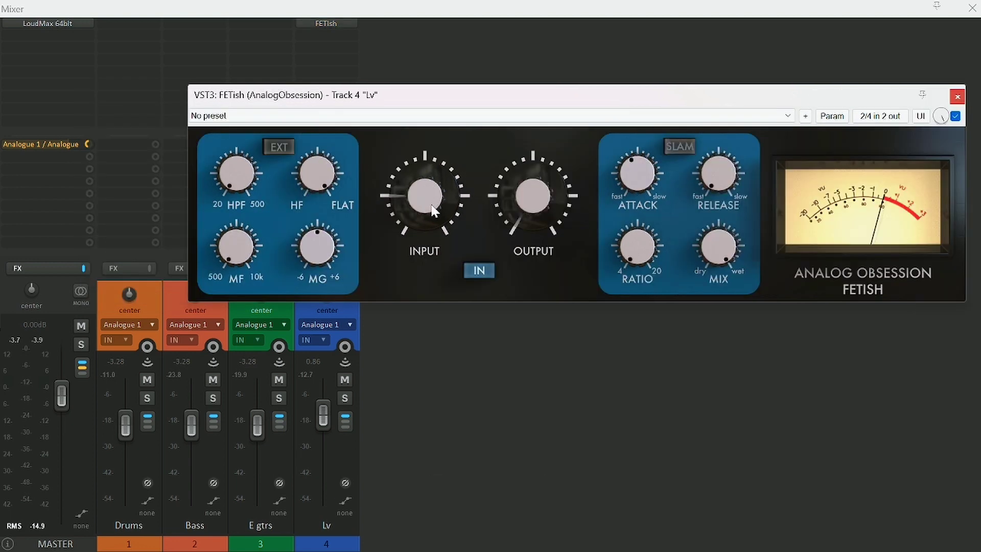
# During playback, set FETish's input to about -35.6 dB and output to about 5.3 dB, comparing the compressed vocal with bypass.
pyautogui.press('space')
pyautogui.moveTo(431, 206); pyautogui.dragTo(431, 174)
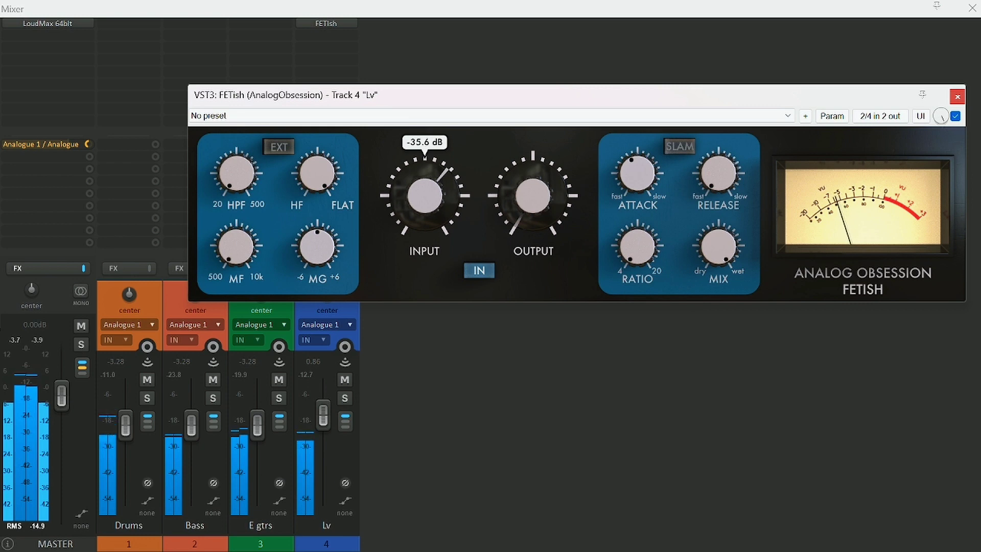
pyautogui.moveTo(535, 197); pyautogui.dragTo(536, 189)
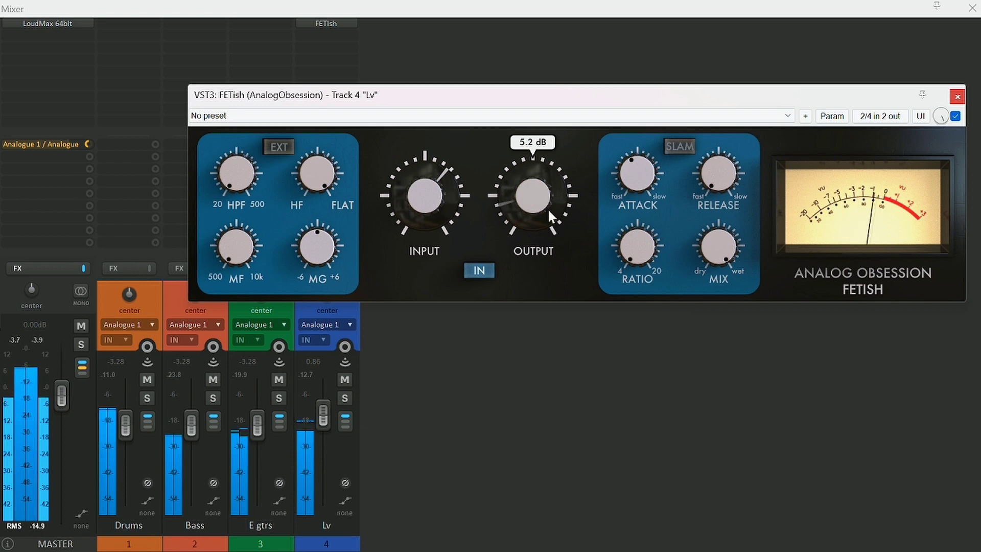
pyautogui.click(490, 265)
pyautogui.click(491, 266)
pyautogui.moveTo(529, 199); pyautogui.dragTo(528, 199)
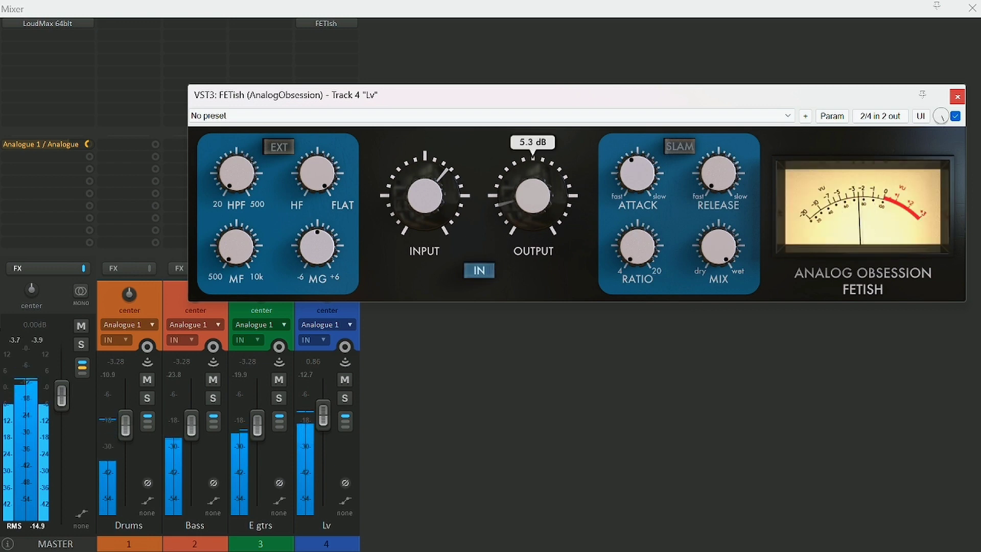
pyautogui.click(483, 266)
pyautogui.click(483, 265)
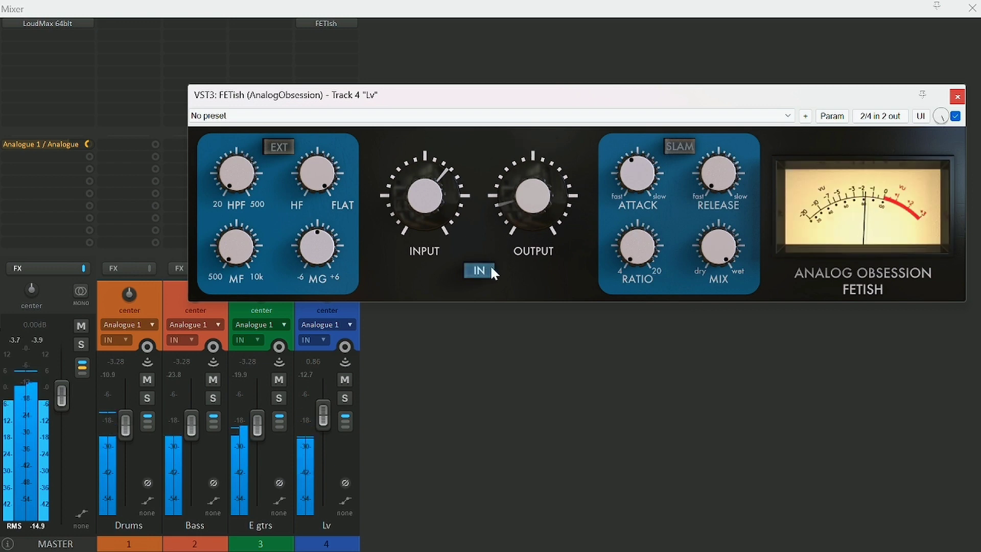
pyautogui.press('space')
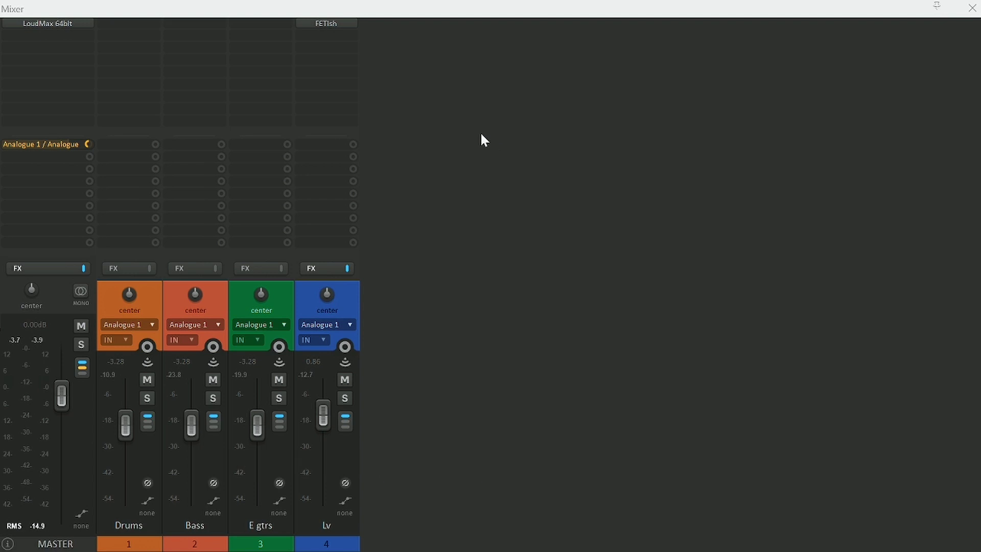
# Add RVox Mono after FETish on the Lv track and move its window clear of the mixer strips.
pyautogui.doubleClick(350, 49)
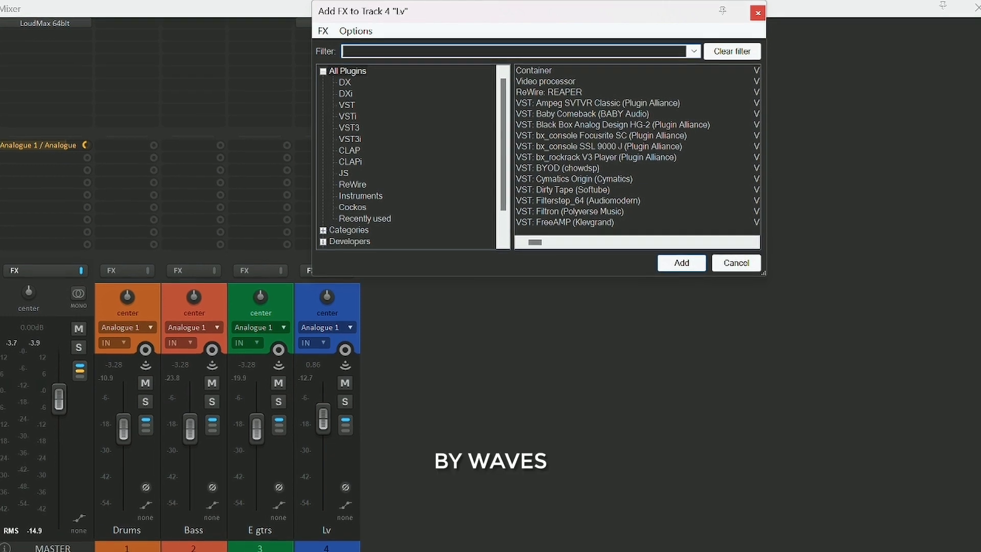
pyautogui.write('rvox')
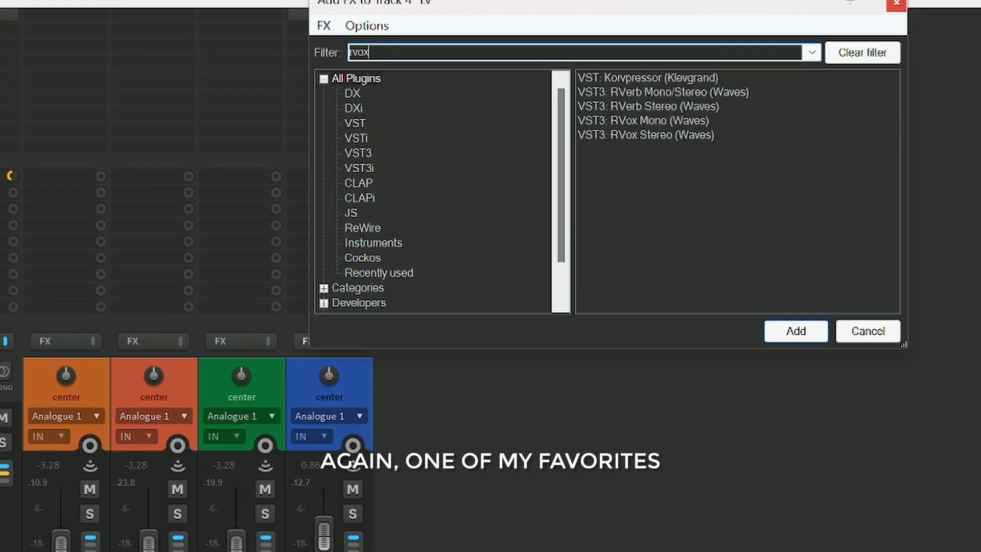
pyautogui.doubleClick(659, 77)
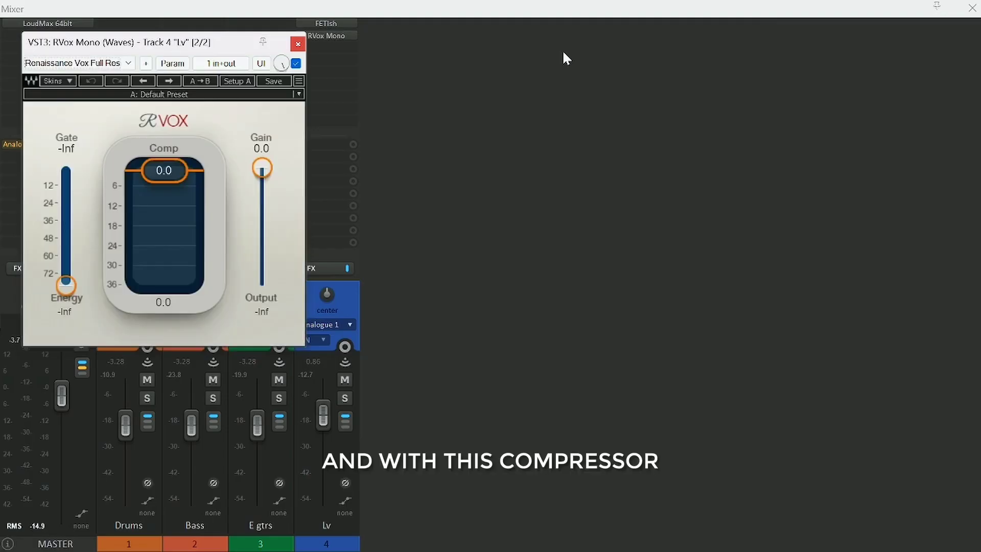
pyautogui.moveTo(178, 46); pyautogui.dragTo(675, 104)
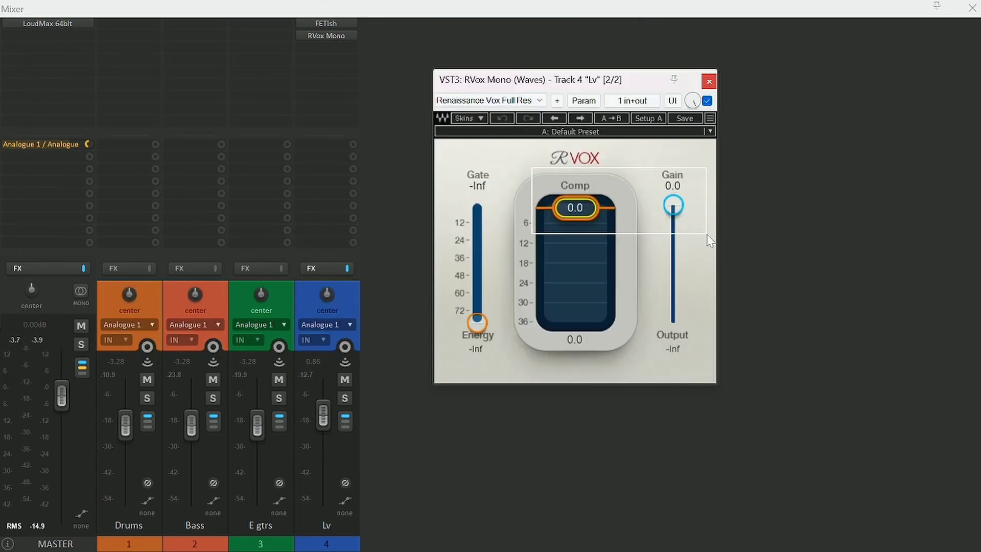
# Set RVox's compression to -7.5 while playing the song.
pyautogui.press('space')
pyautogui.moveTo(619, 226); pyautogui.dragTo(581, 228)
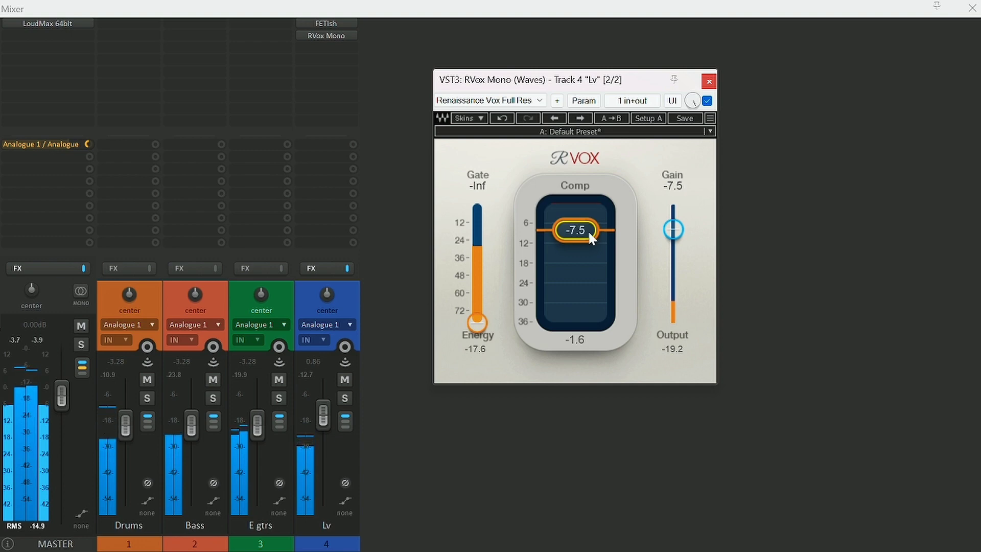
pyautogui.press('space')
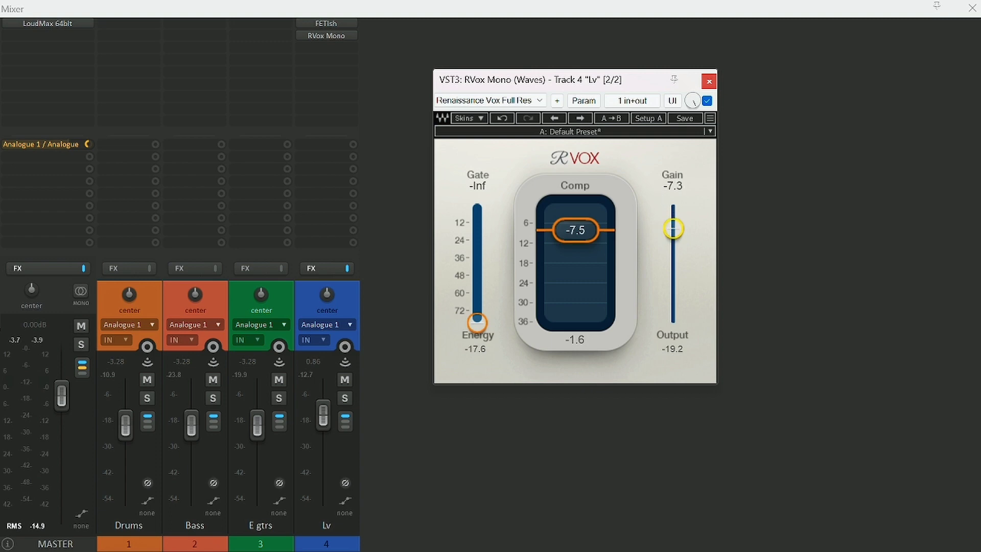
# Set RVox's gain to about -5.8 during playback, compare against bypass, and close the plugin.
pyautogui.press('space')
pyautogui.moveTo(672, 234); pyautogui.dragTo(673, 231)
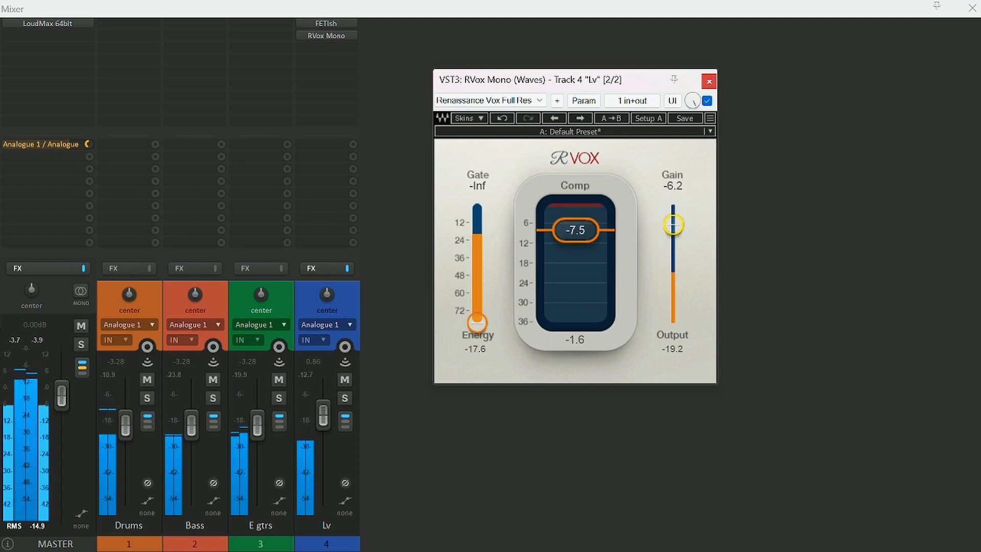
pyautogui.click(707, 101)
pyautogui.click(707, 101)
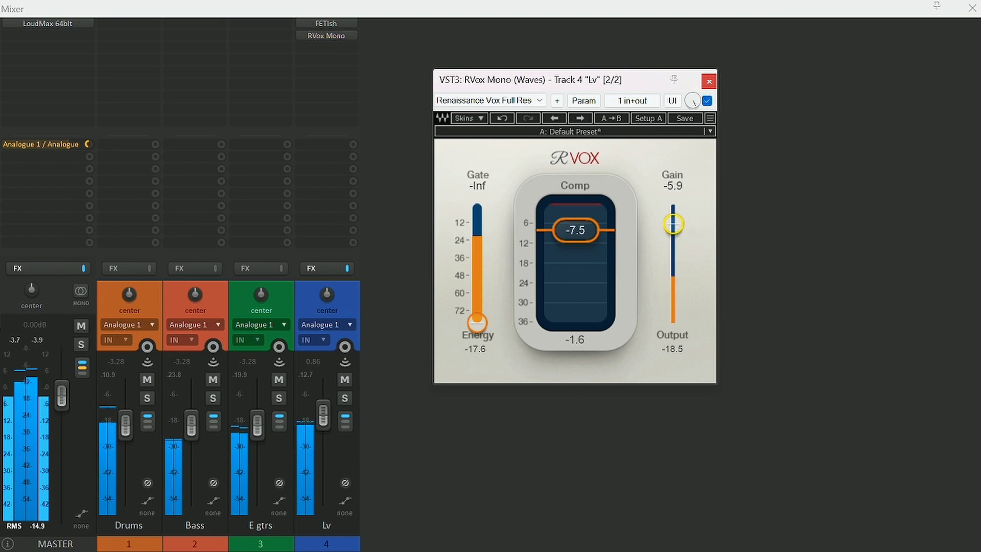
pyautogui.click(707, 101)
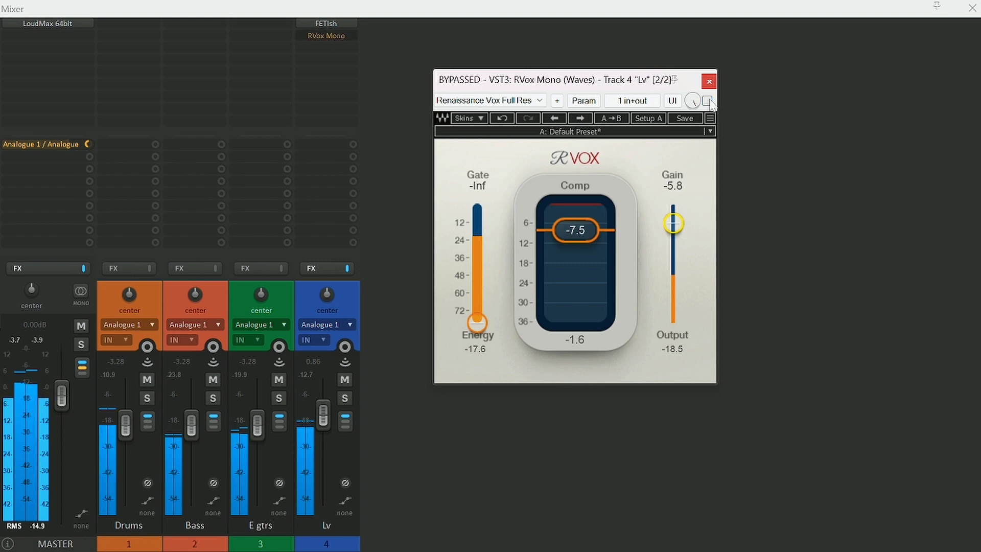
pyautogui.click(707, 101)
pyautogui.click(709, 83)
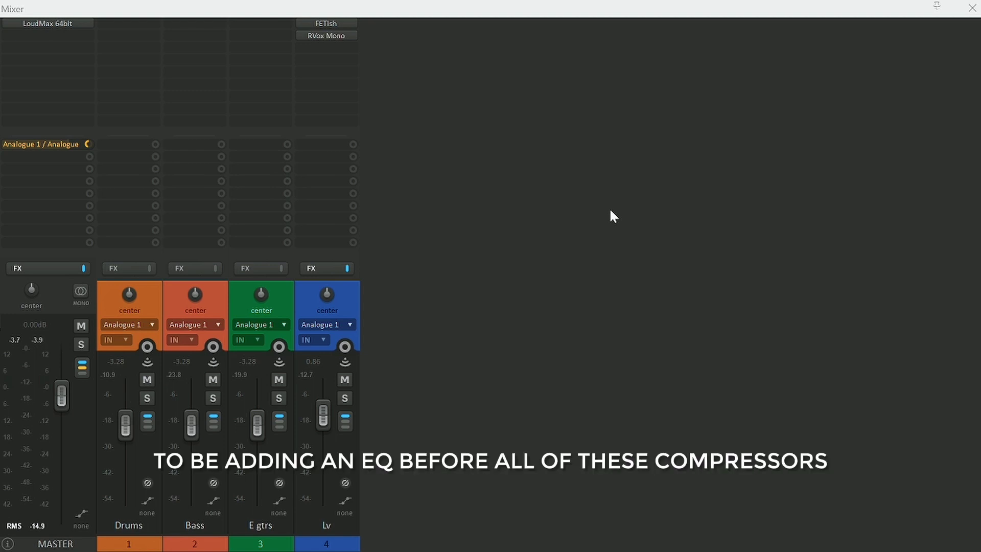
# Add bx_console SSL 9000 J to the Lv track and move its window clear of the mixer strips.
pyautogui.doubleClick(322, 47)
pyautogui.click(712, 55)
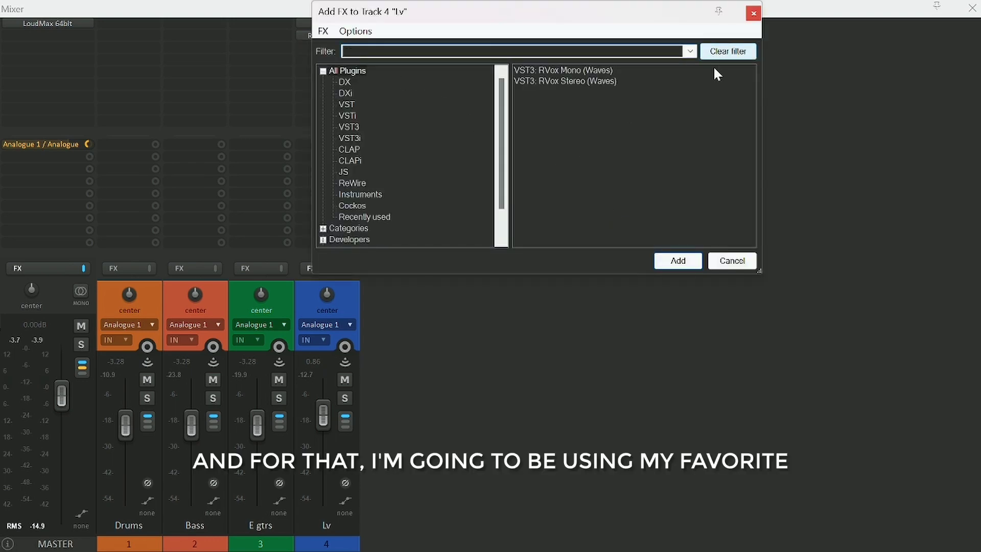
pyautogui.write('9000')
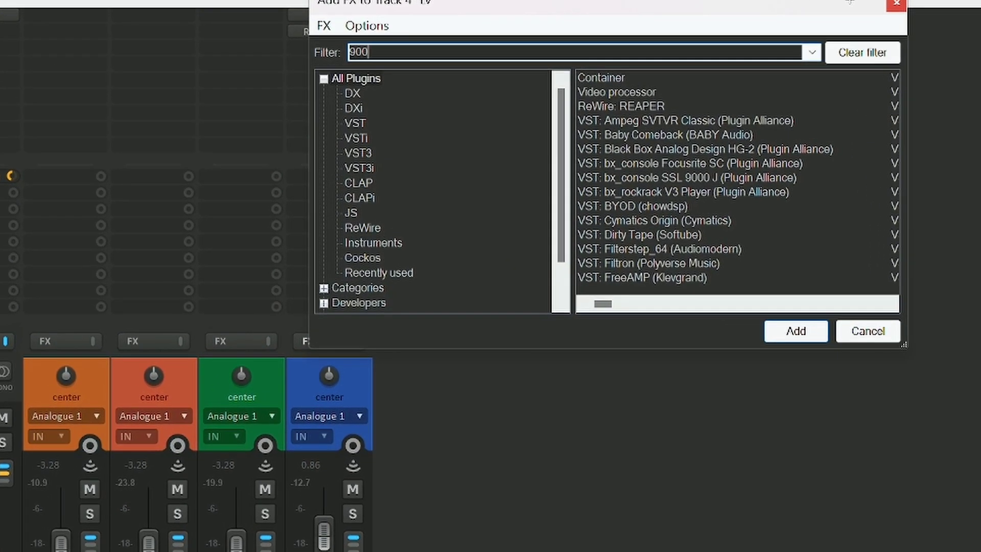
pyautogui.press('Down')
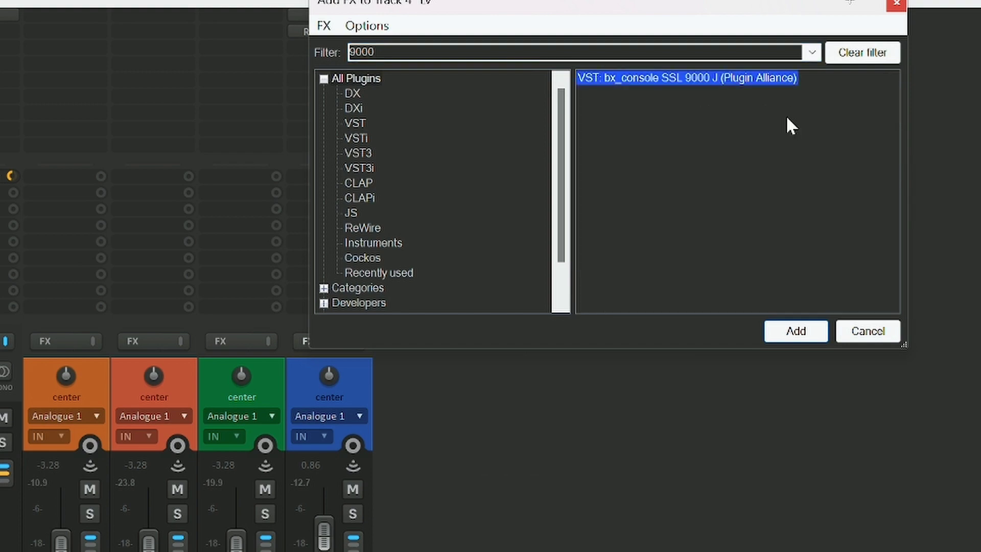
pyautogui.press('Return')
pyautogui.moveTo(219, 48); pyautogui.dragTo(610, 57)
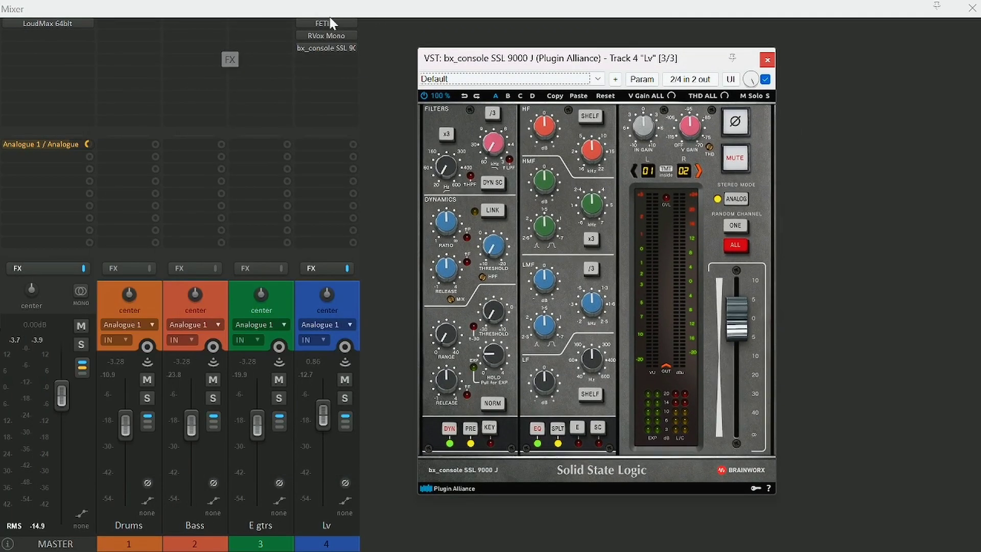
# Reorder the SSL 9000 J to the start of the Lv effects chain, before FETish, and reopen it.
pyautogui.click(327, 47)
pyautogui.moveTo(327, 47); pyautogui.dragTo(353, 24)
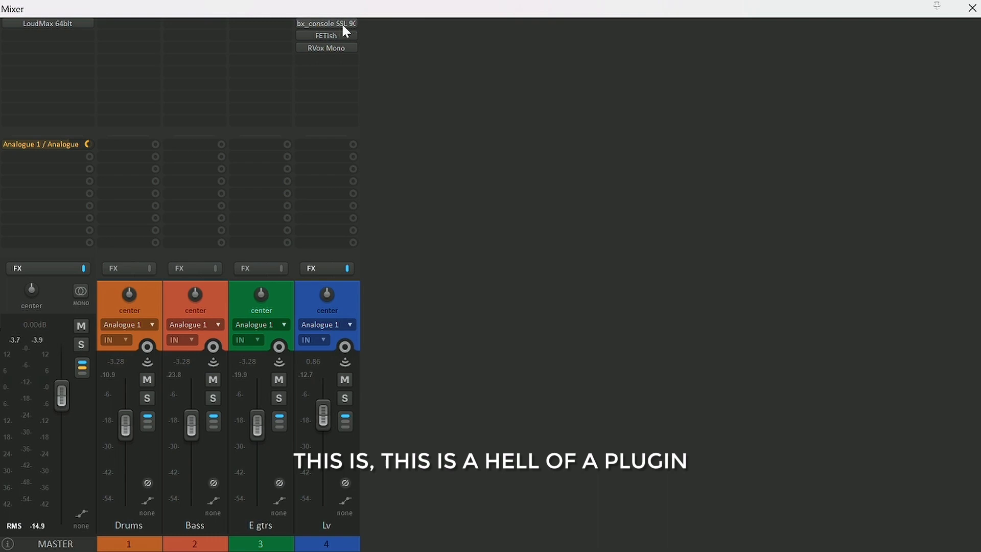
pyautogui.doubleClick(341, 23)
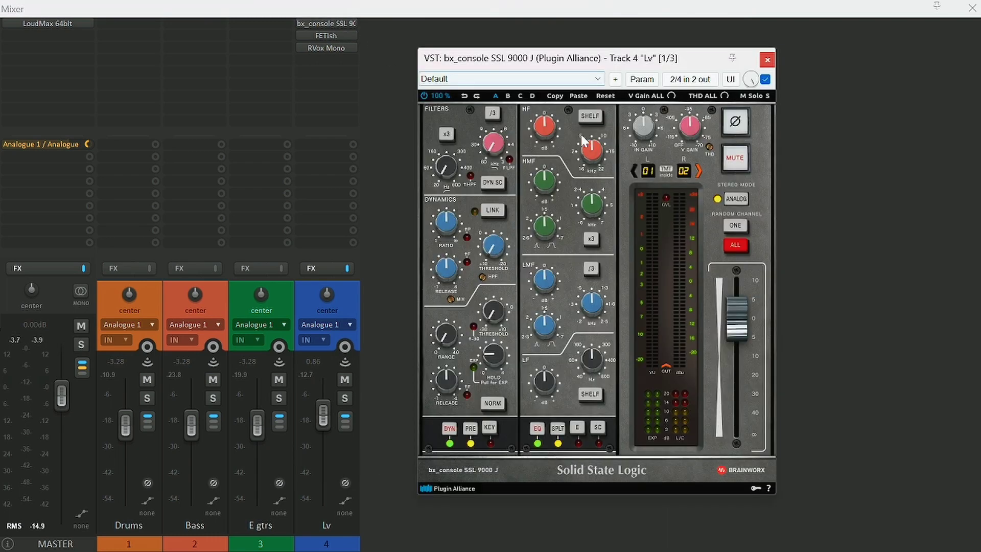
pyautogui.moveTo(550, 63); pyautogui.dragTo(574, 69)
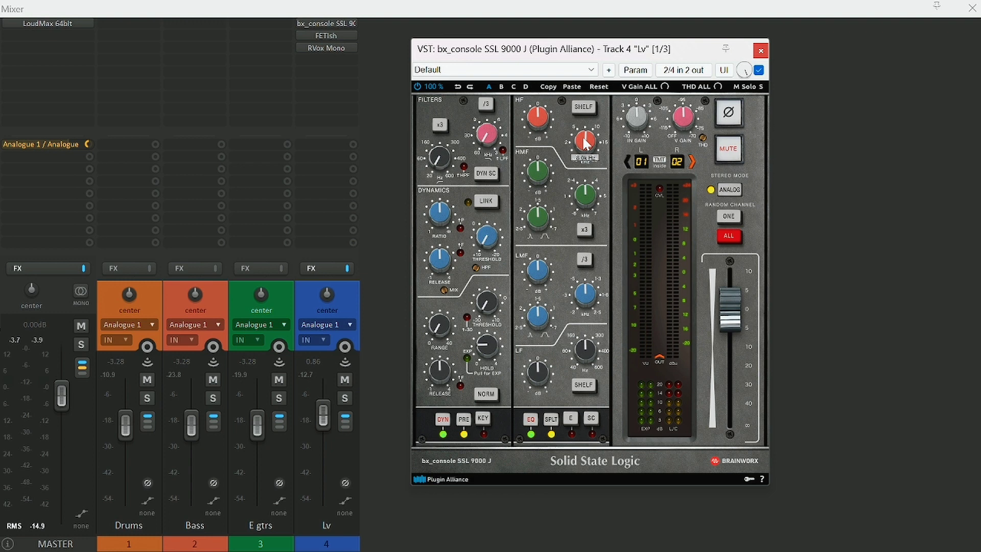
# During playback, audition an HF boost of about +16.6 dB on the SSL 9000 J, and settle on a moderate HF boost.
pyautogui.press('space')
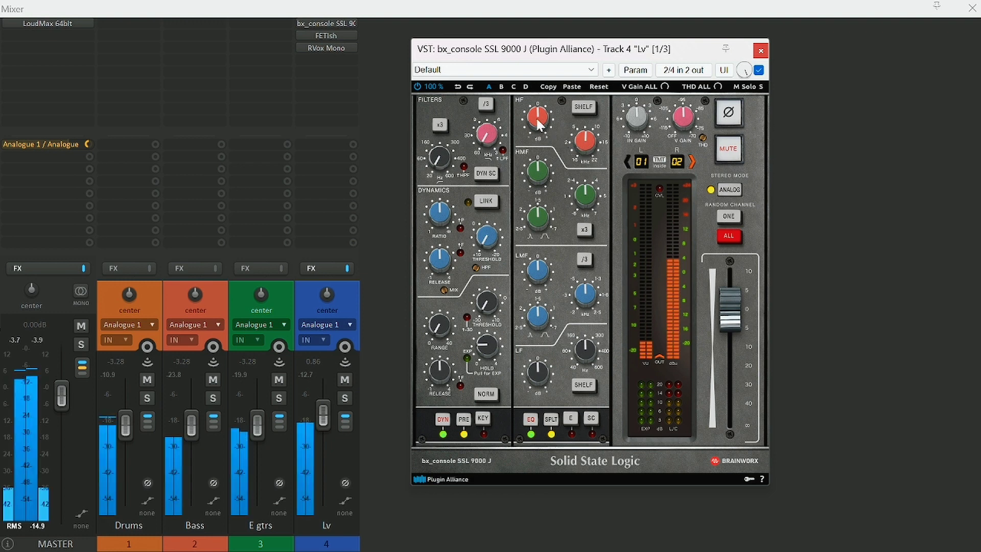
pyautogui.moveTo(539, 125); pyautogui.dragTo(539, 99)
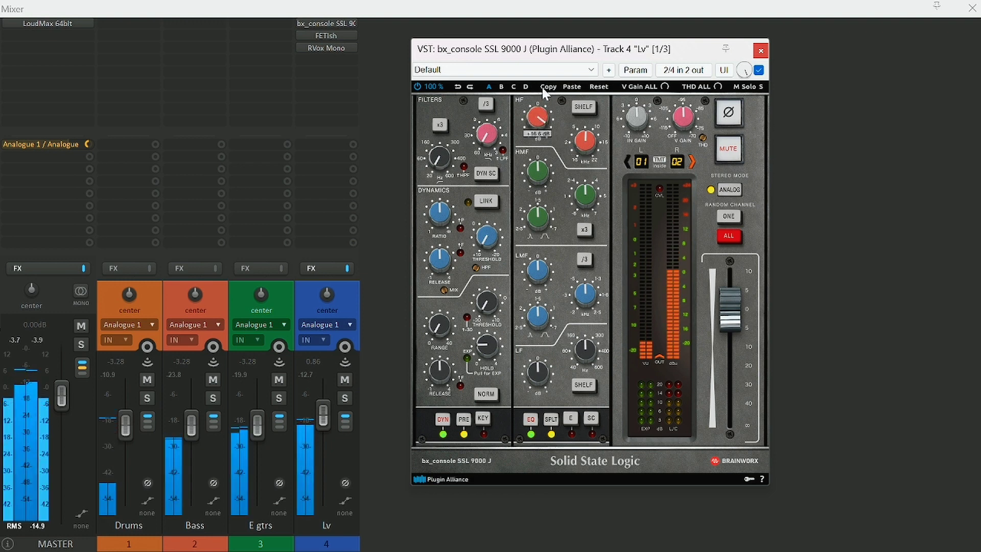
pyautogui.moveTo(540, 97)
pyautogui.mouseDown()
pyautogui.moveTo(544, 118)
pyautogui.moveTo(541, 55)
pyautogui.moveTo(540, 95)
pyautogui.mouseUp()
pyautogui.moveTo(538, 90); pyautogui.dragTo(538, 98)
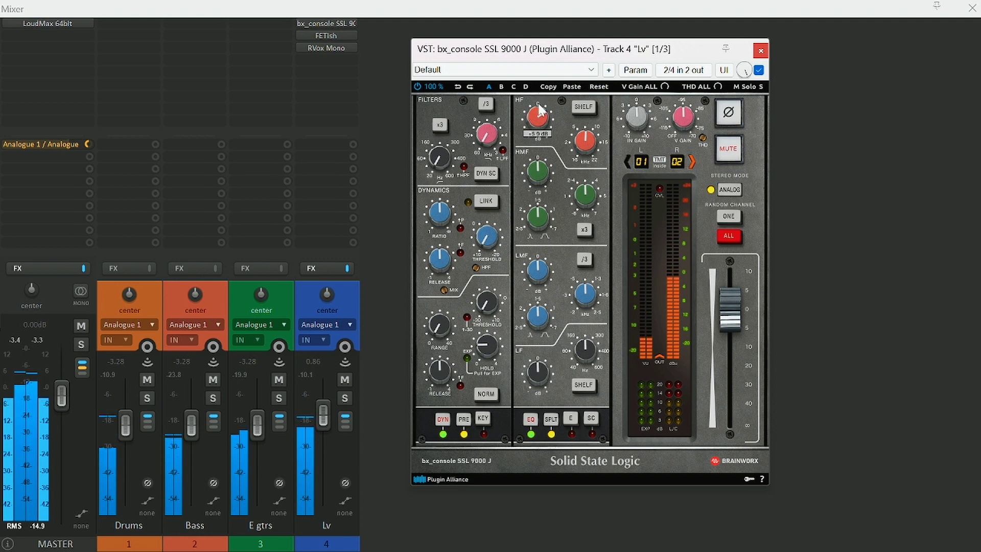
pyautogui.moveTo(538, 105); pyautogui.dragTo(540, 103)
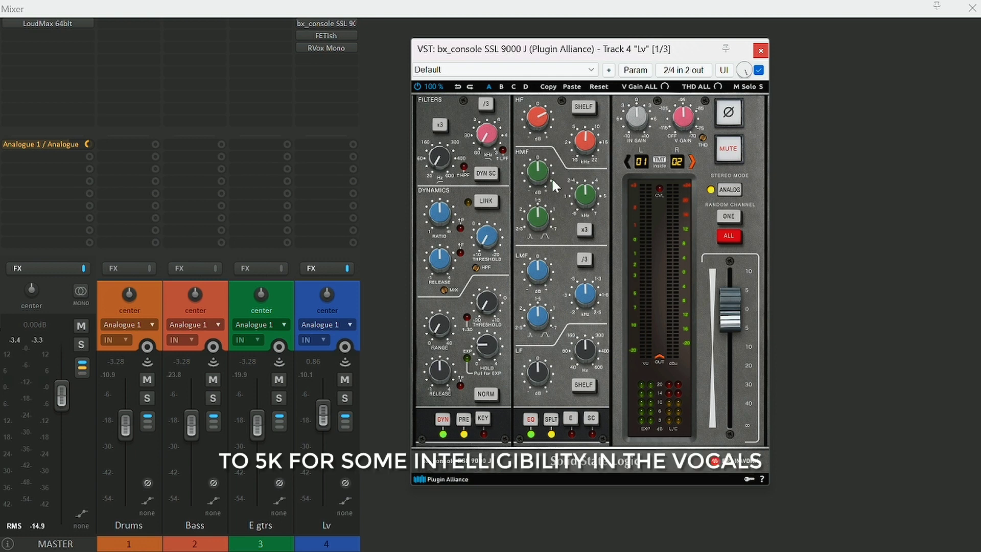
# Boost the SSL 9000 J's HMF band and set its frequency to about 4.5 kHz during playback.
pyautogui.press('space')
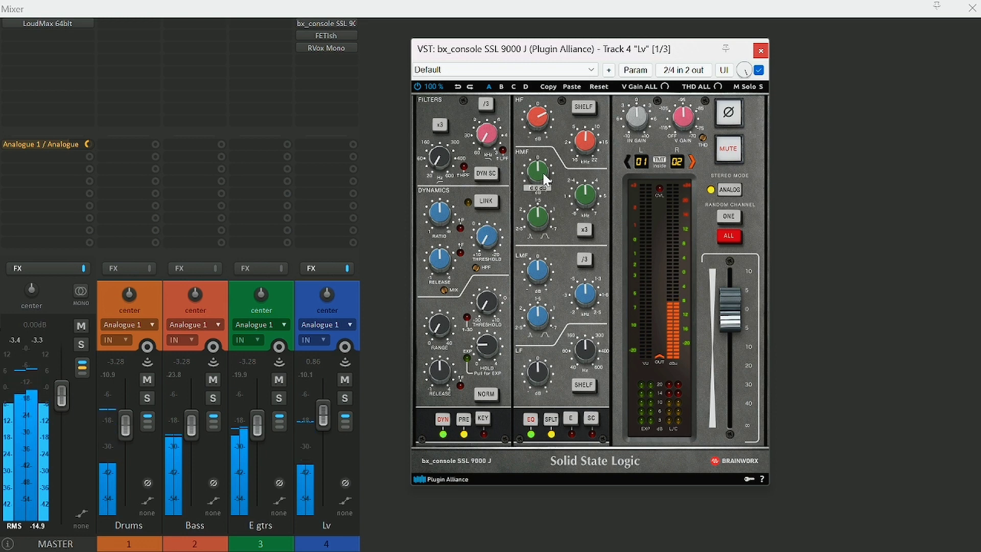
pyautogui.moveTo(545, 179); pyautogui.dragTo(550, 155)
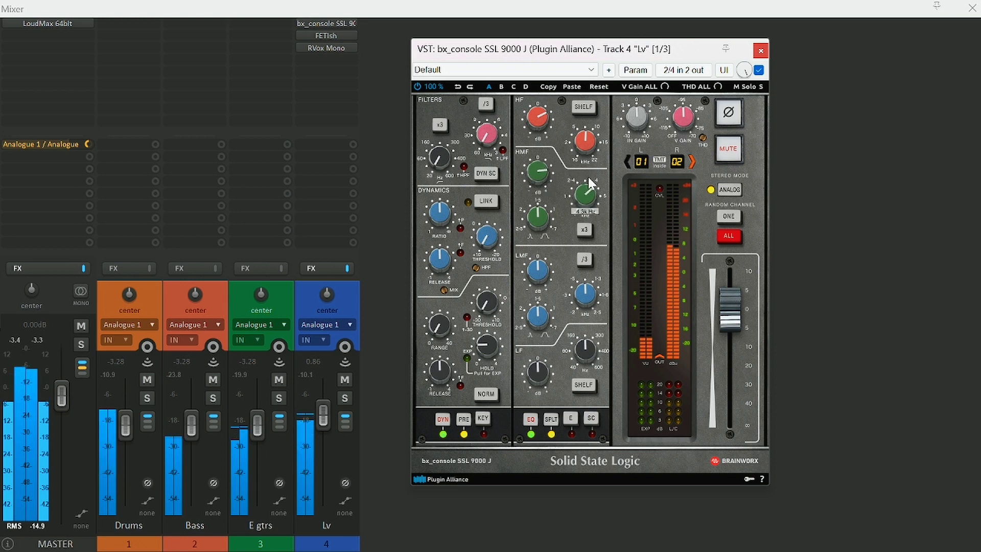
pyautogui.moveTo(588, 177); pyautogui.dragTo(590, 173)
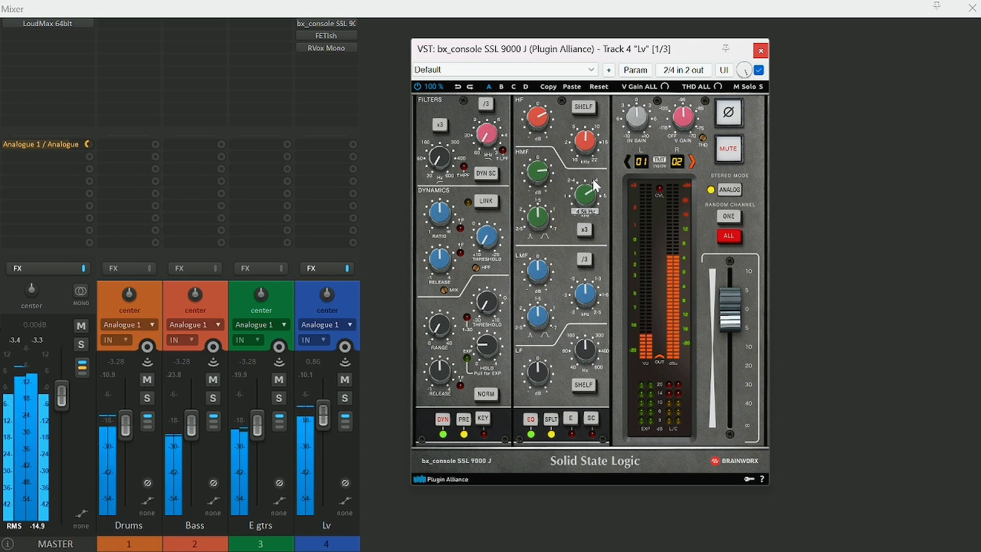
# Lower the HMF frequency to about 4.3 kHz during playback and reduce the HMF boost to a moderate amount.
pyautogui.moveTo(593, 180)
pyautogui.mouseDown()
pyautogui.moveTo(592, 172)
pyautogui.moveTo(595, 187)
pyautogui.mouseUp()
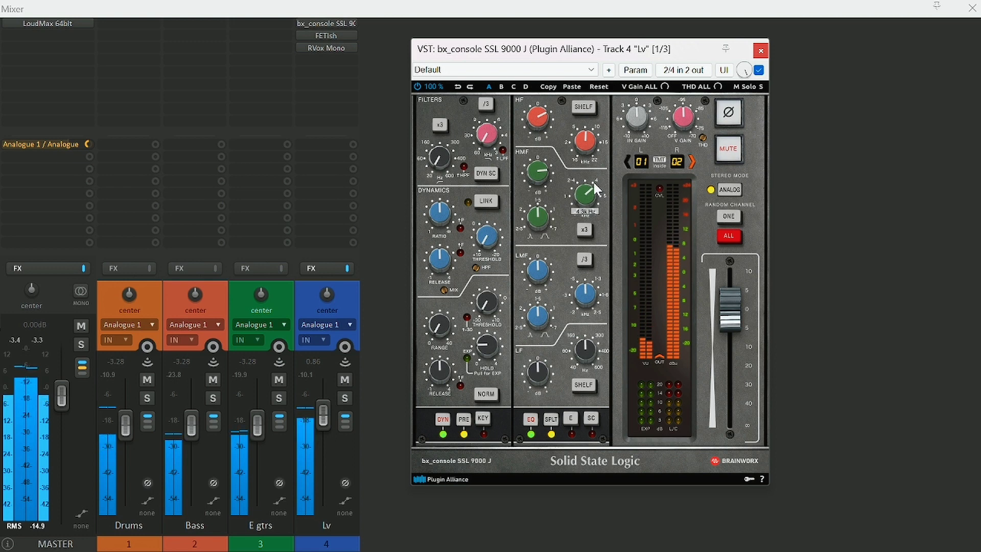
pyautogui.moveTo(537, 169); pyautogui.dragTo(545, 190)
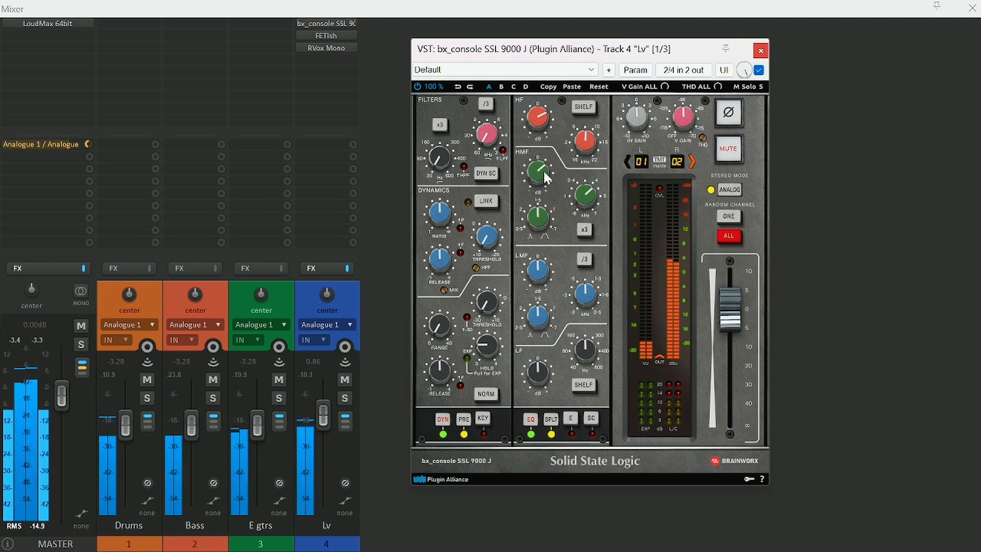
pyautogui.moveTo(544, 171); pyautogui.dragTo(544, 173)
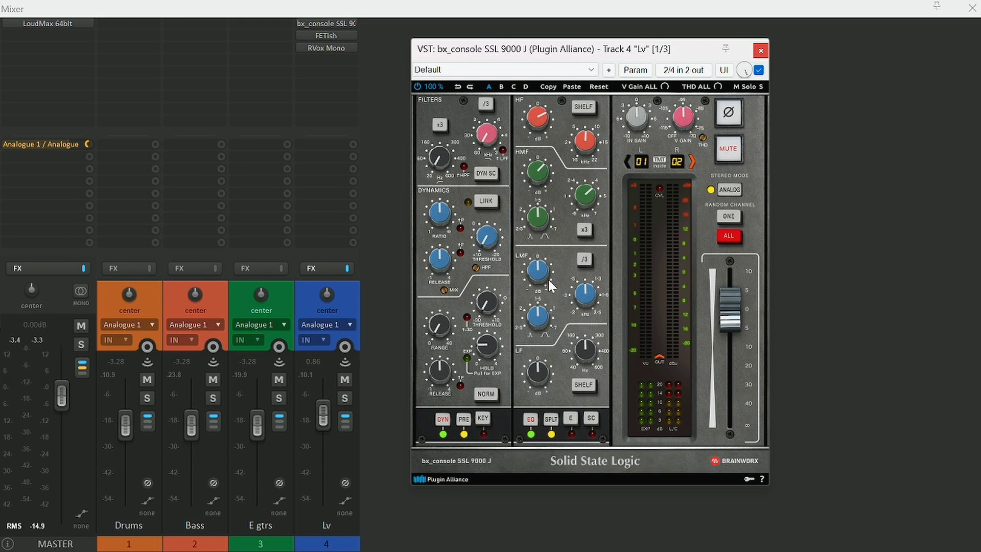
# Boost the LMF band strongly during playback, sweep its frequency around 1.3 kHz, and ease the boost back to a small amount.
pyautogui.moveTo(547, 267); pyautogui.dragTo(556, 250)
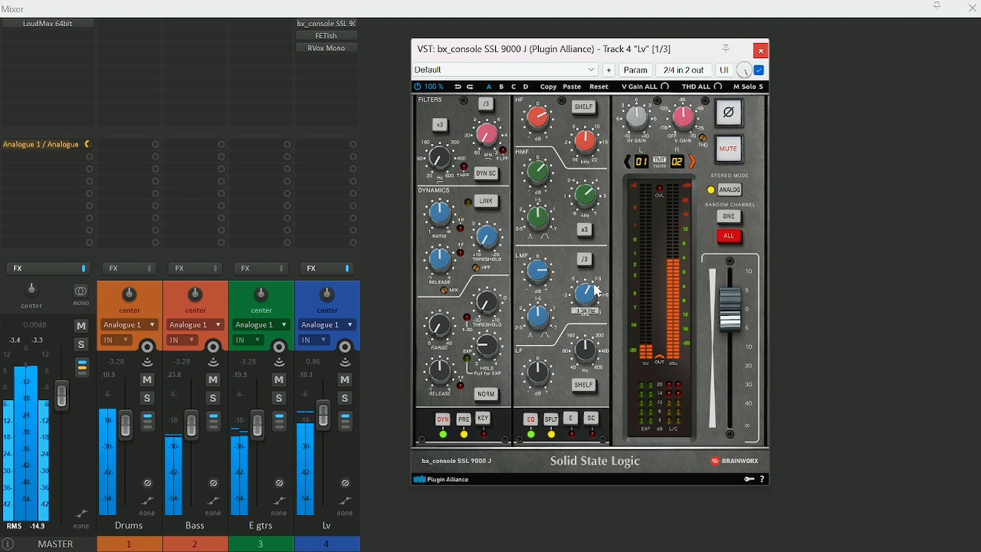
pyautogui.moveTo(594, 284); pyautogui.dragTo(597, 278)
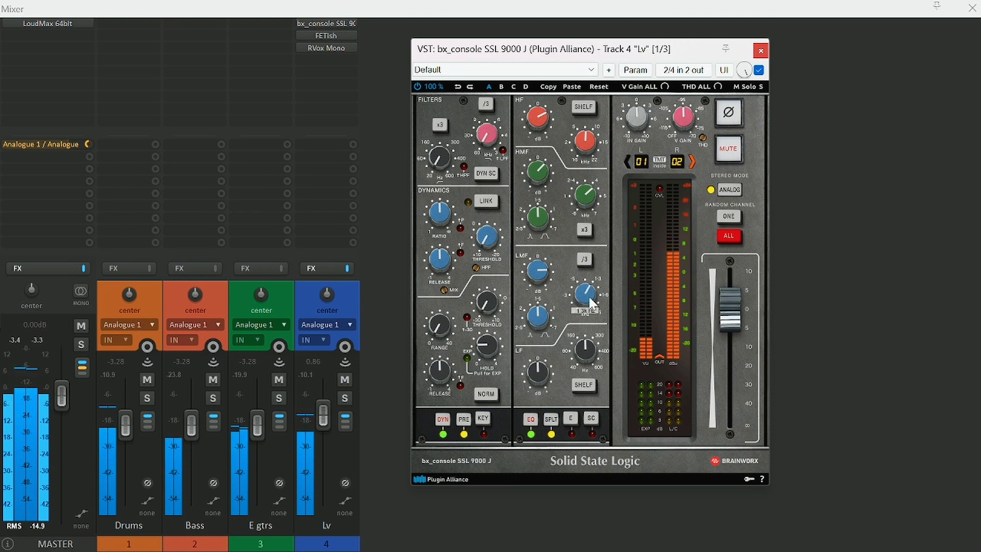
pyautogui.moveTo(591, 295); pyautogui.dragTo(595, 290)
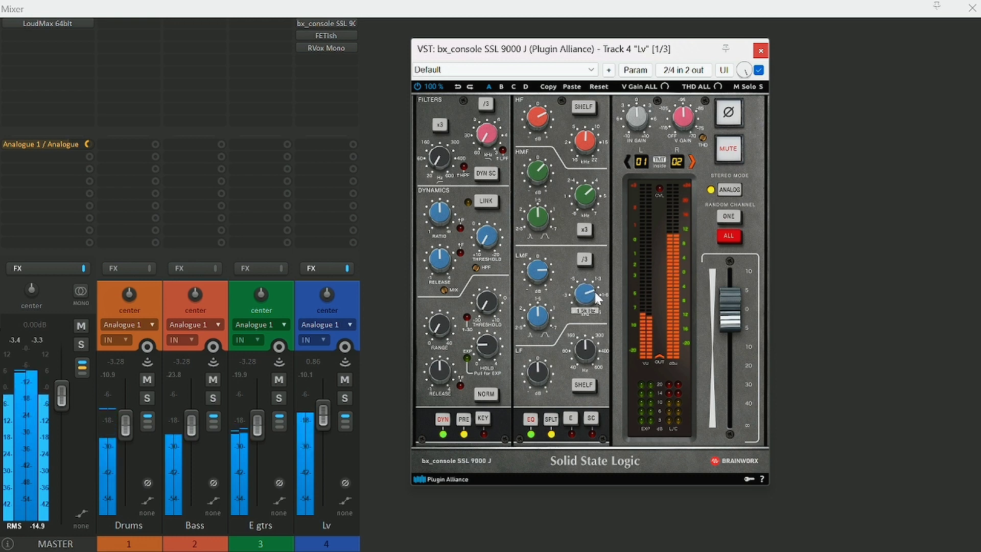
pyautogui.moveTo(544, 275)
pyautogui.mouseDown()
pyautogui.moveTo(538, 296)
pyautogui.moveTo(545, 292)
pyautogui.mouseUp()
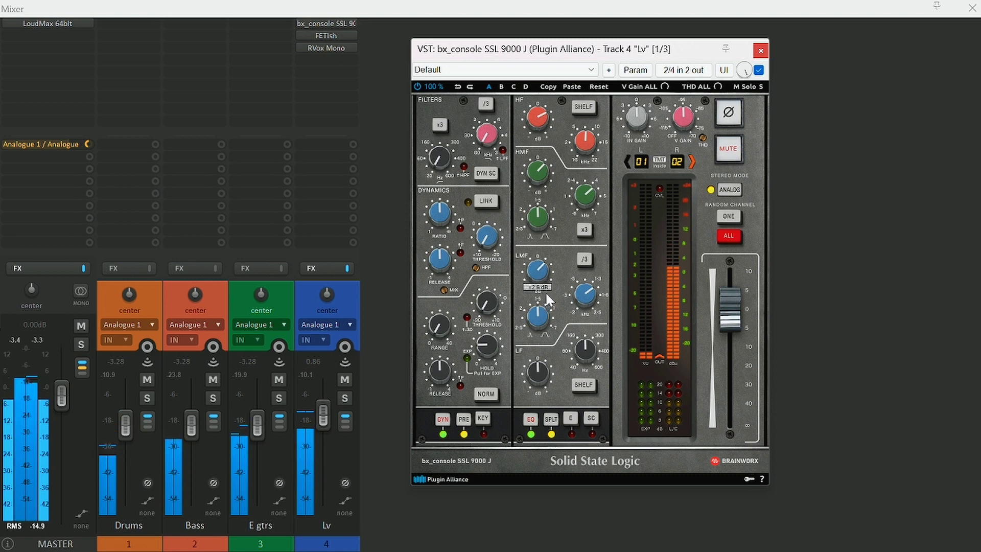
pyautogui.moveTo(547, 294); pyautogui.dragTo(548, 300)
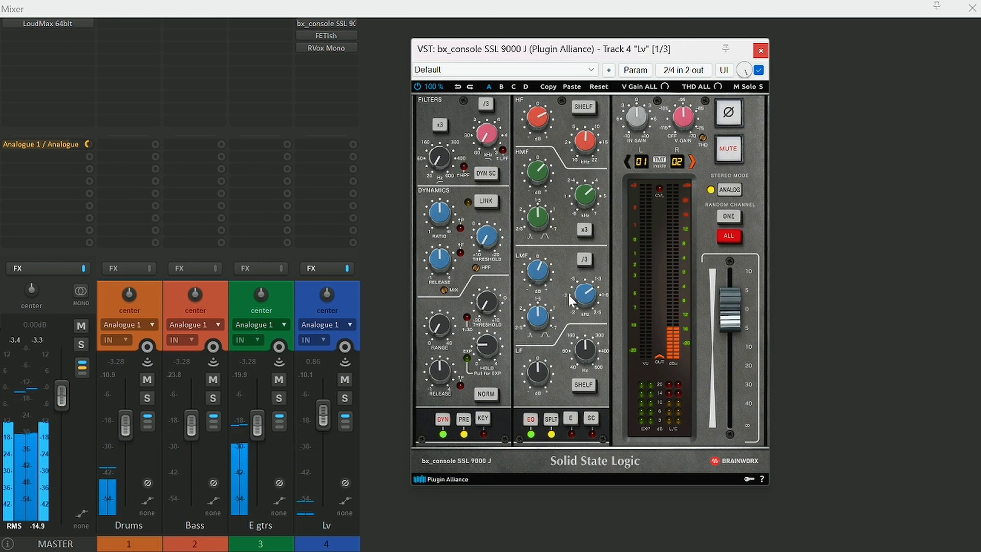
# Compare the vocal with the EQ section bypassed, and refine the LMF band to about 1.3 dB at 1.3 kHz.
pyautogui.click(531, 419)
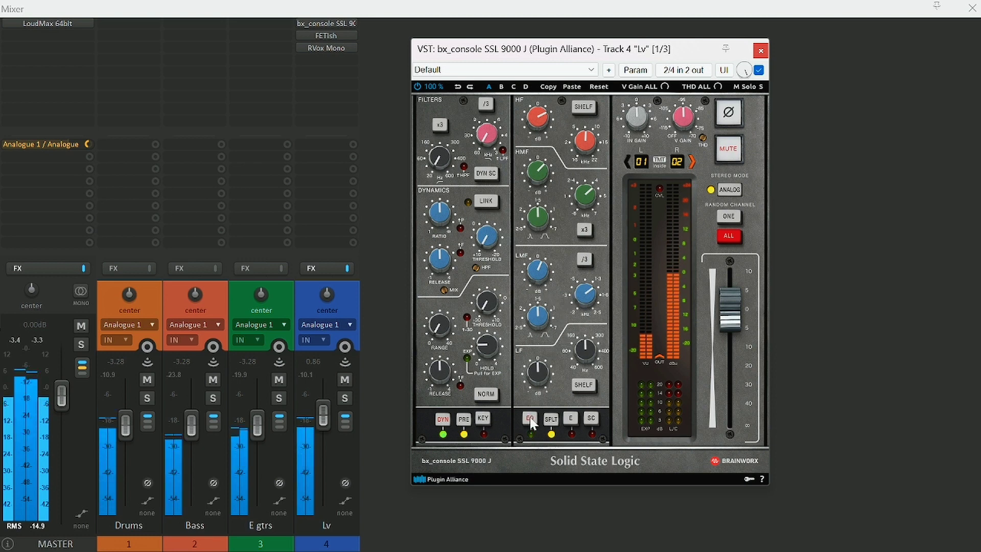
pyautogui.click(531, 419)
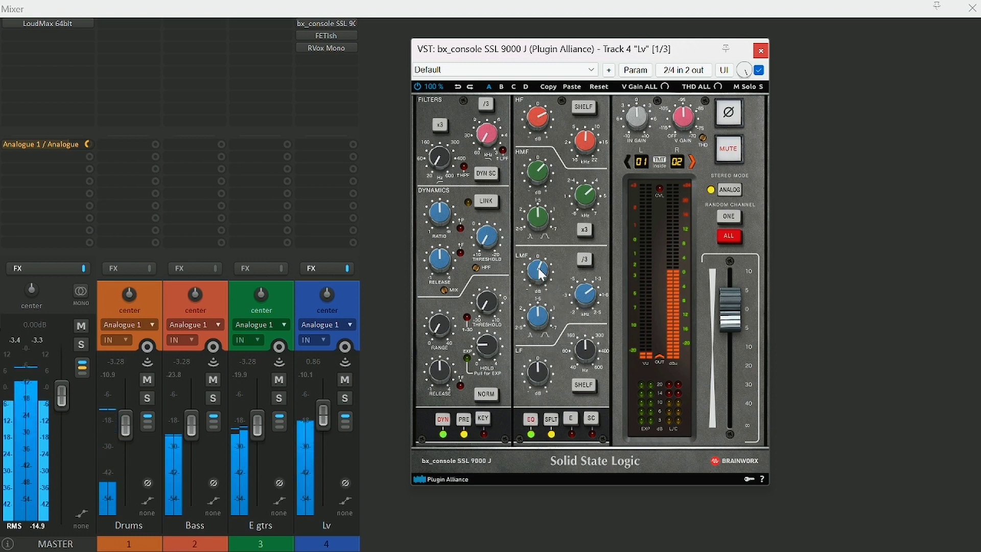
pyautogui.moveTo(536, 267)
pyautogui.mouseDown()
pyautogui.moveTo(536, 284)
pyautogui.moveTo(537, 275)
pyautogui.mouseUp()
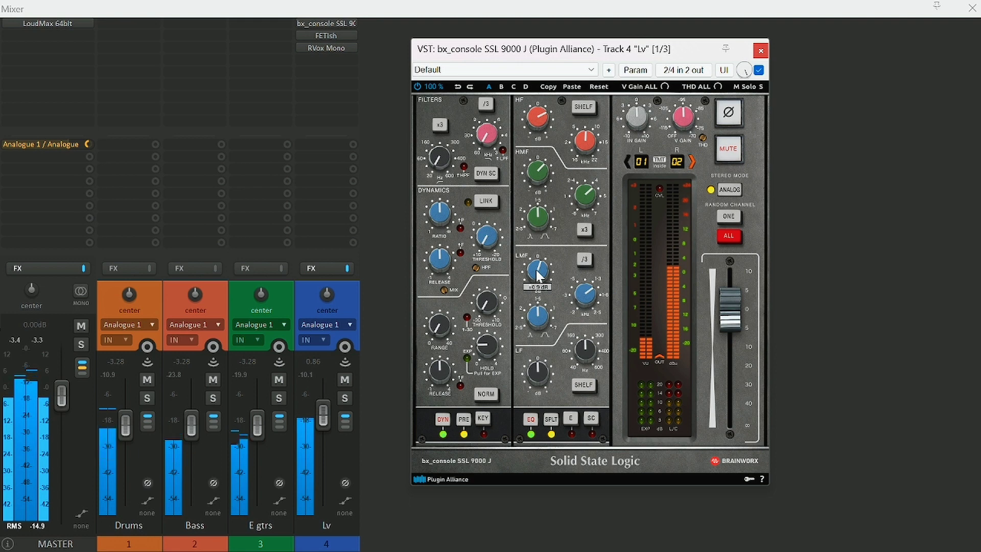
pyautogui.moveTo(585, 298); pyautogui.dragTo(586, 293)
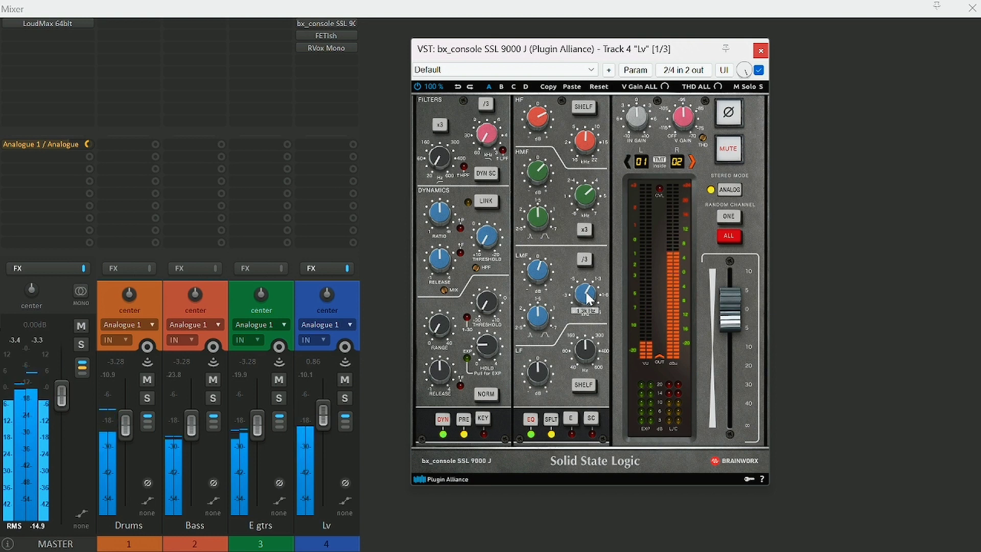
pyautogui.moveTo(539, 272); pyautogui.dragTo(541, 268)
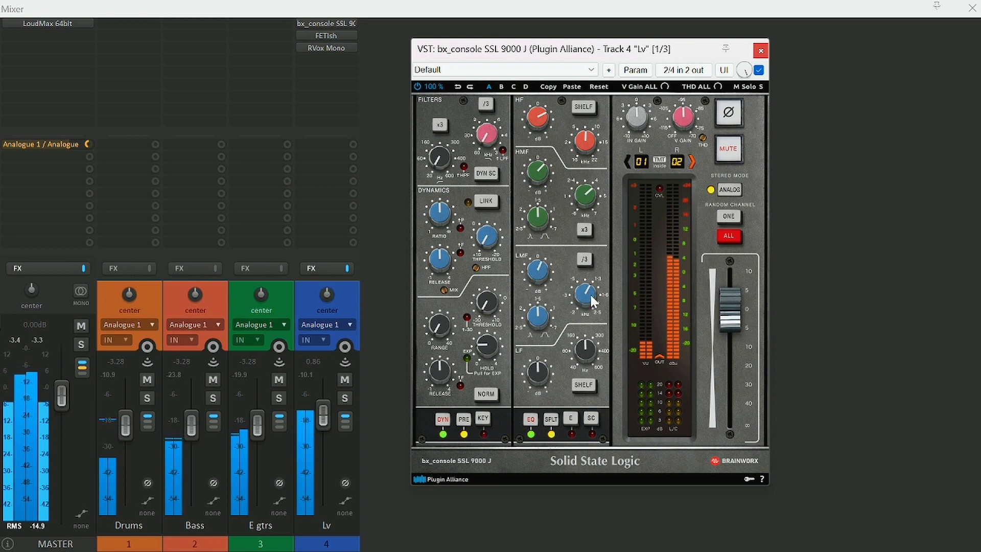
pyautogui.moveTo(591, 297); pyautogui.dragTo(591, 294)
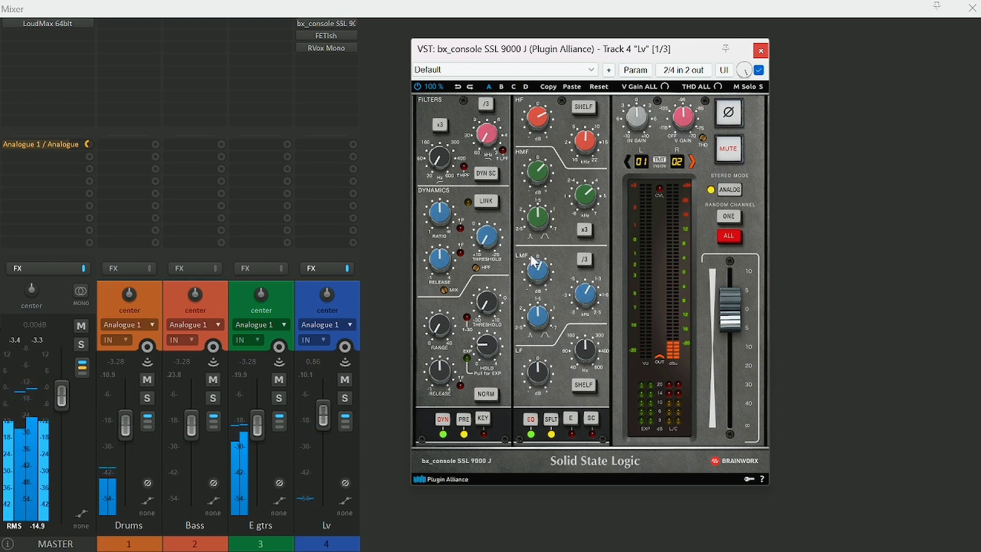
pyautogui.press('space')
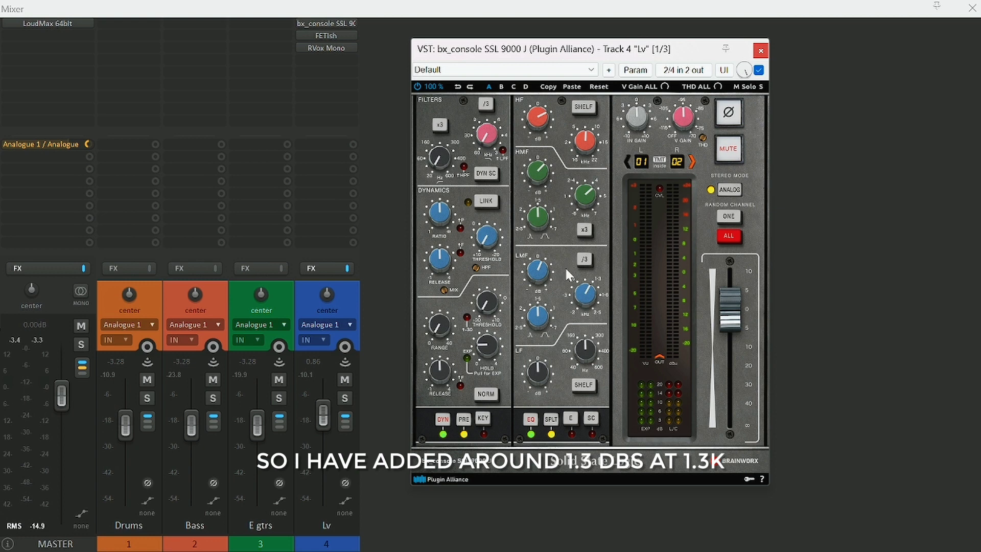
# Raise the high-pass filter cutoff on the SSL 9000 J during playback to thin the vocal's low end slightly.
pyautogui.moveTo(593, 298)
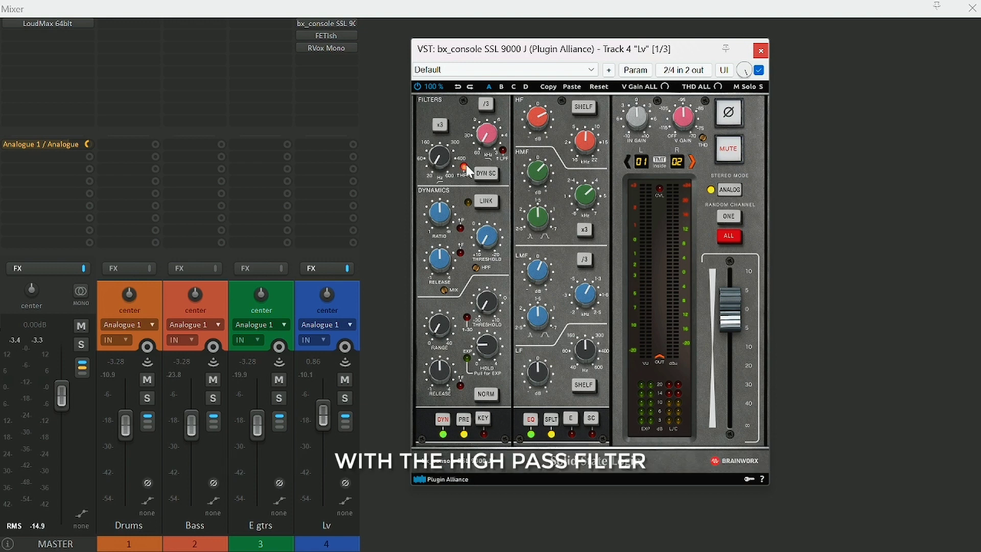
pyautogui.press('space')
pyautogui.moveTo(441, 159); pyautogui.dragTo(438, 136)
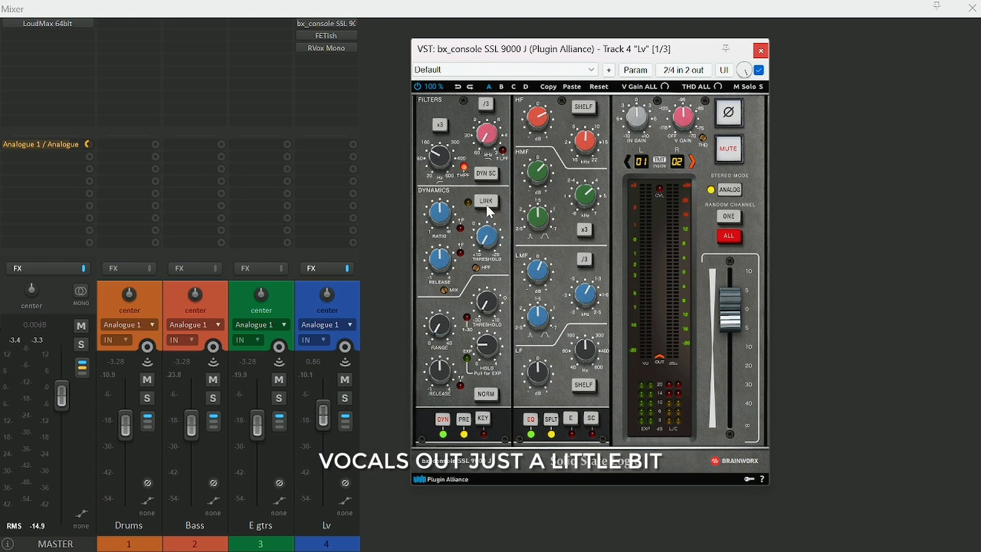
# Audition a deep LF cut on the SSL 9000 J during playback, and settle on only a slight cut.
pyautogui.press('space')
pyautogui.moveTo(537, 369)
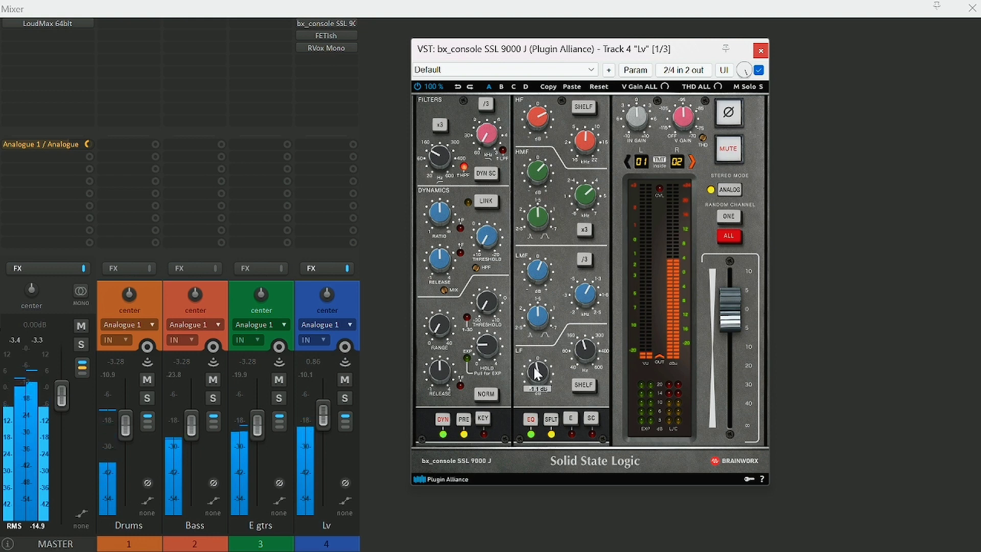
pyautogui.moveTo(534, 366); pyautogui.dragTo(537, 407)
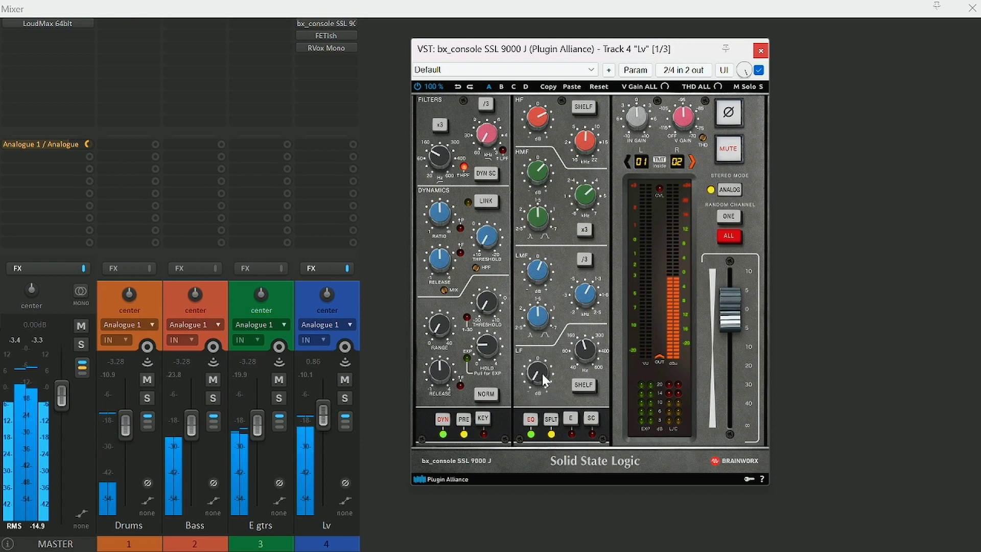
pyautogui.moveTo(543, 374); pyautogui.dragTo(531, 323)
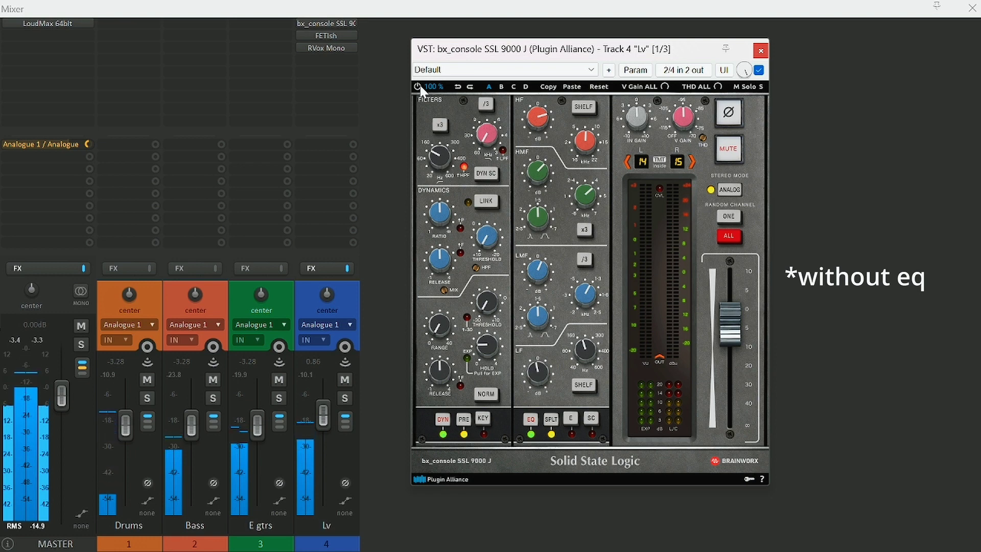
# Switch the bypassed SSL 9000 J back on to compare the vocal with EQ, and close its window.
pyautogui.click(419, 87)
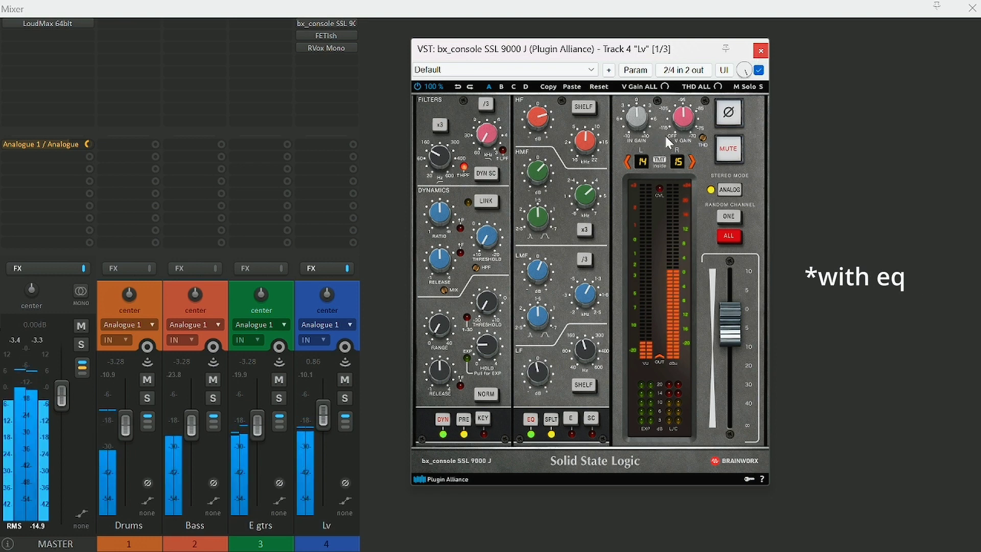
pyautogui.click(760, 51)
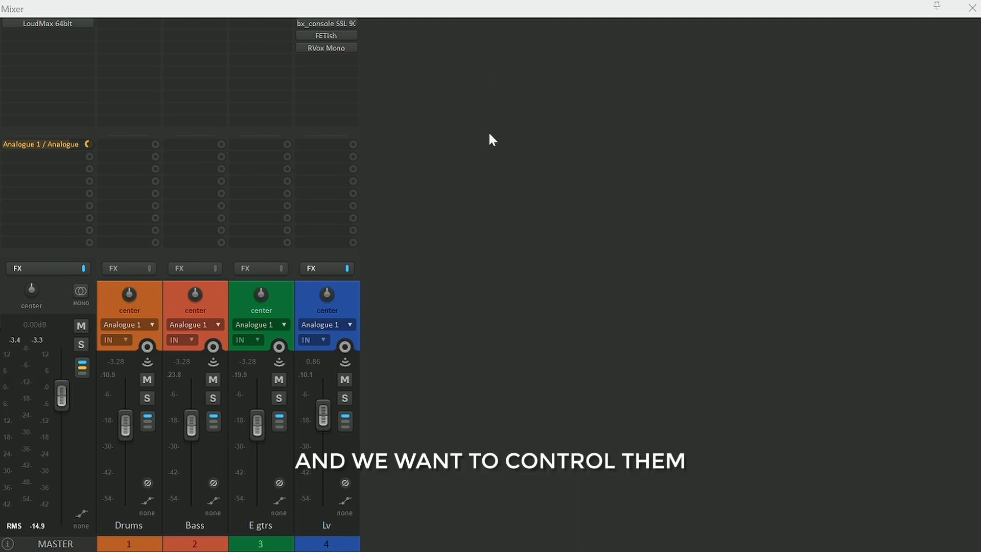
# Find Waves Sibilance Mono with the filter "sib" and add it to the Lv track after RVox Mono.
pyautogui.doubleClick(338, 60)
pyautogui.click(711, 54)
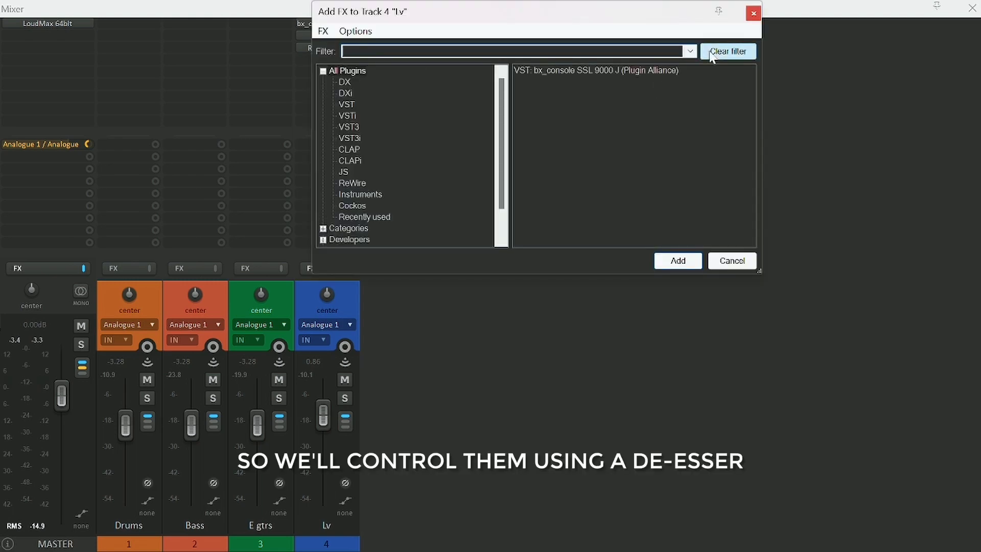
pyautogui.write('s')
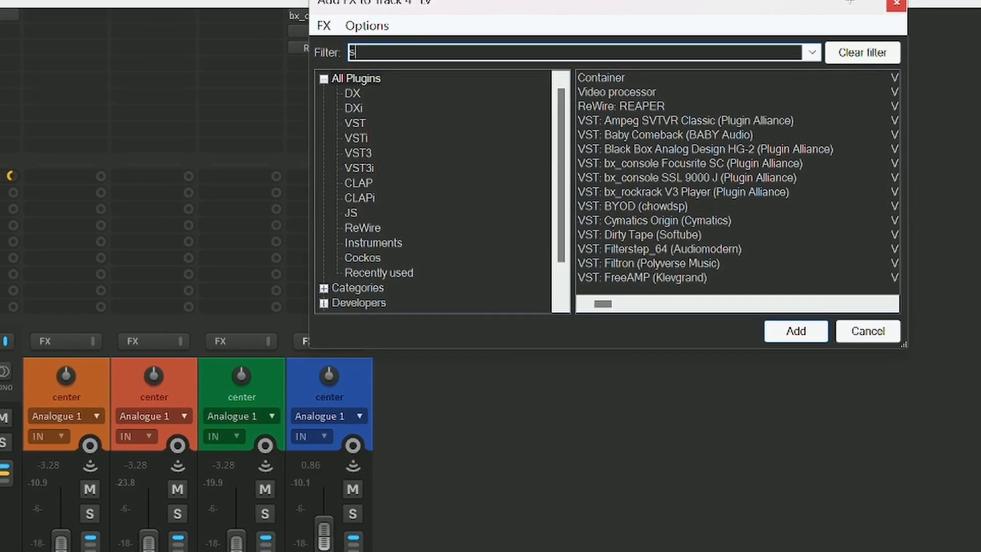
pyautogui.write('ibl')
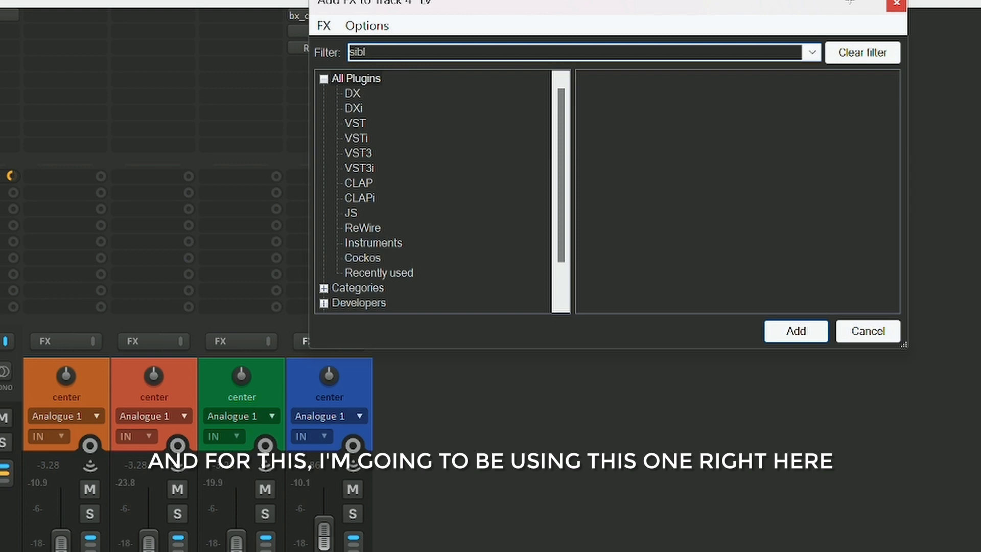
pyautogui.press('BackSpace')
pyautogui.press('Down')
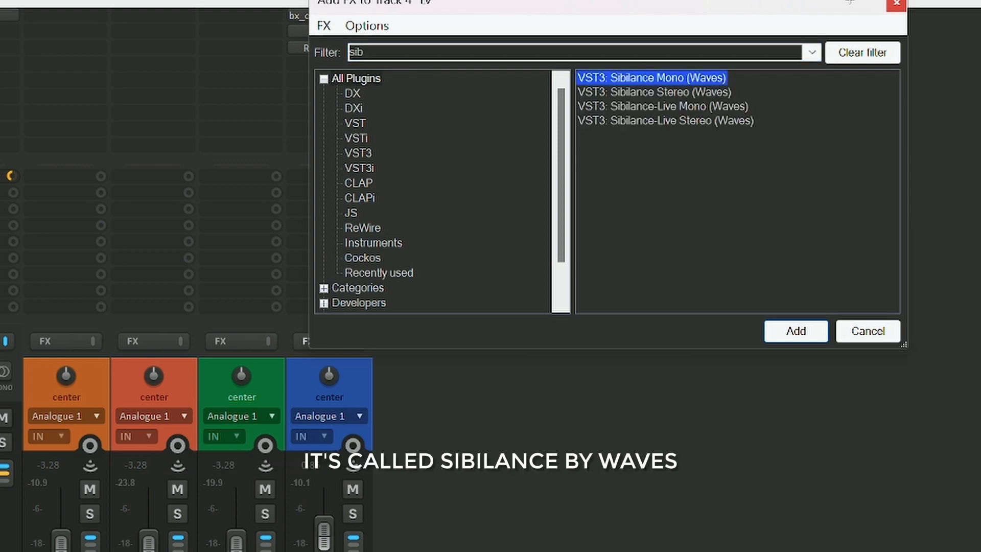
pyautogui.press('Return')
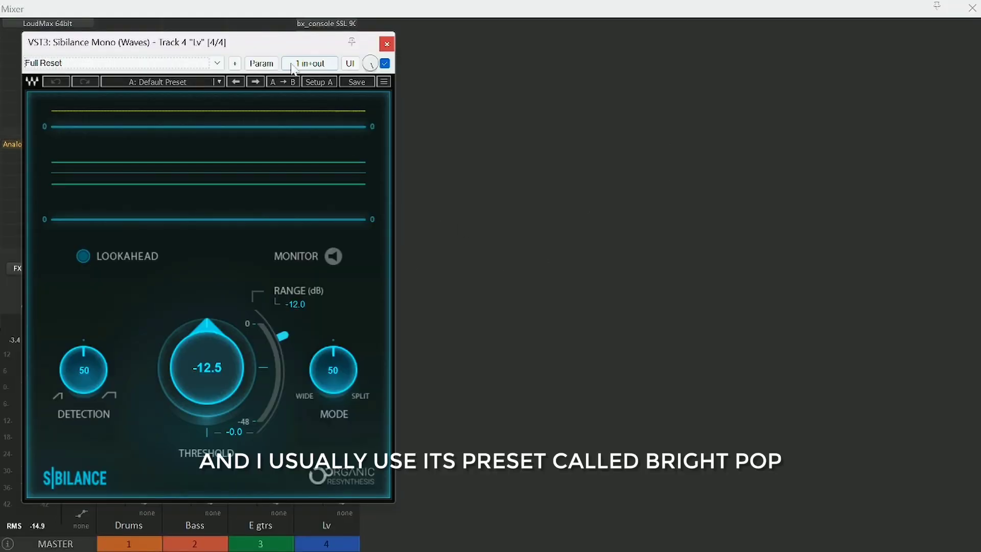
# Load the Bright Pop preset in Sibilance Mono and move its window clear of the mixer strips.
pyautogui.moveTo(300, 47); pyautogui.dragTo(643, 77)
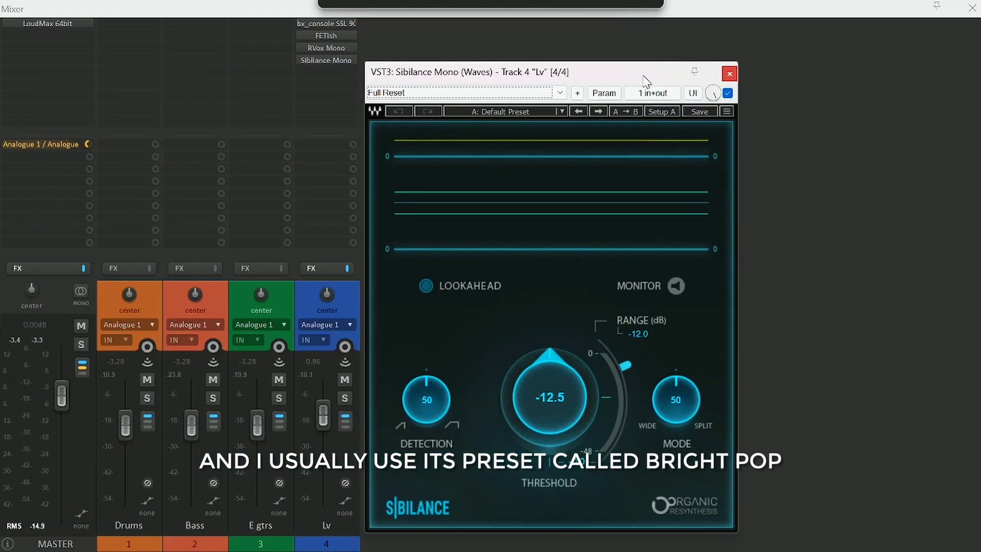
pyautogui.click(528, 111)
pyautogui.click(591, 327)
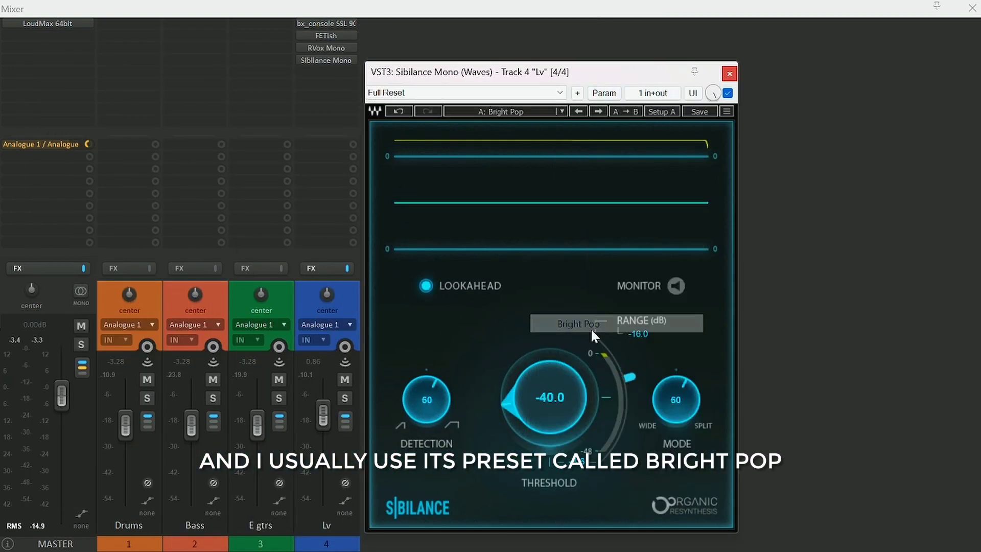
pyautogui.moveTo(609, 79); pyautogui.dragTo(700, 70)
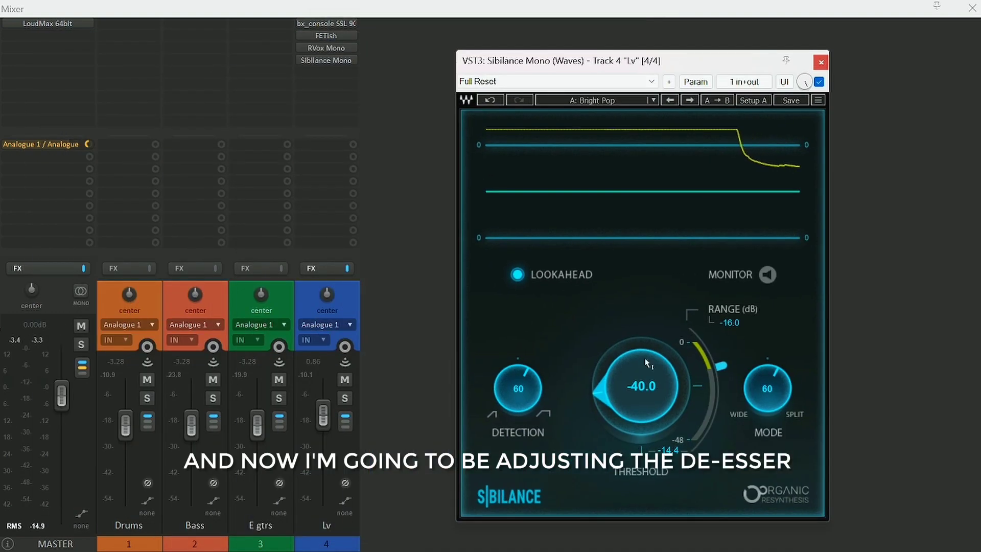
# Turn off Lookahead in Sibilance and set the threshold to -34.6 and the range to -9.7 dB during playback.
pyautogui.click(516, 274)
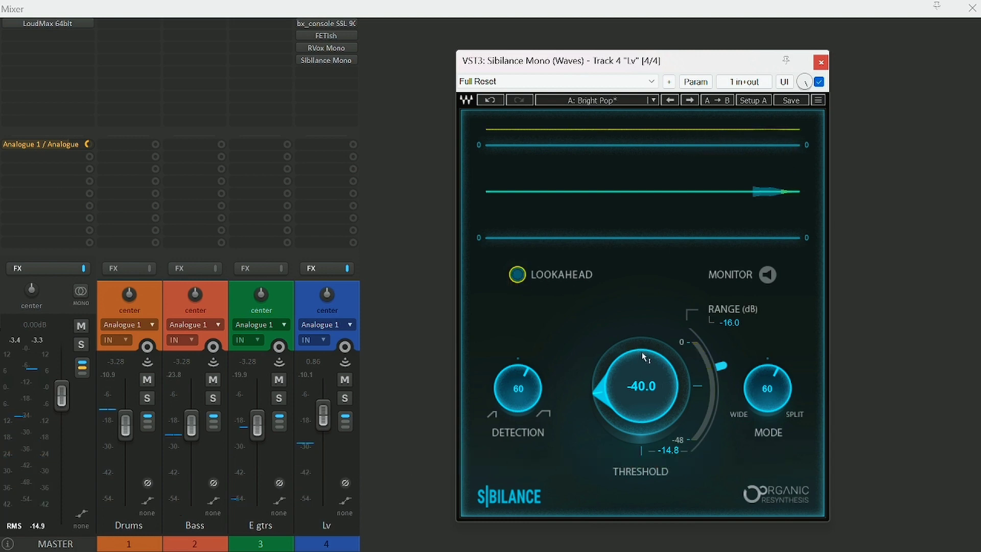
pyautogui.moveTo(641, 352); pyautogui.dragTo(642, 339)
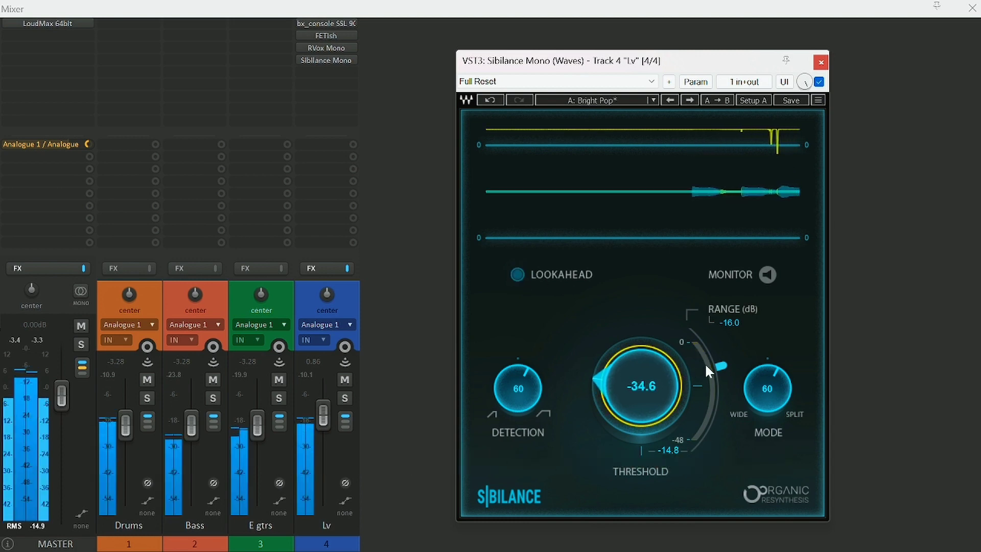
pyautogui.moveTo(720, 366); pyautogui.dragTo(715, 349)
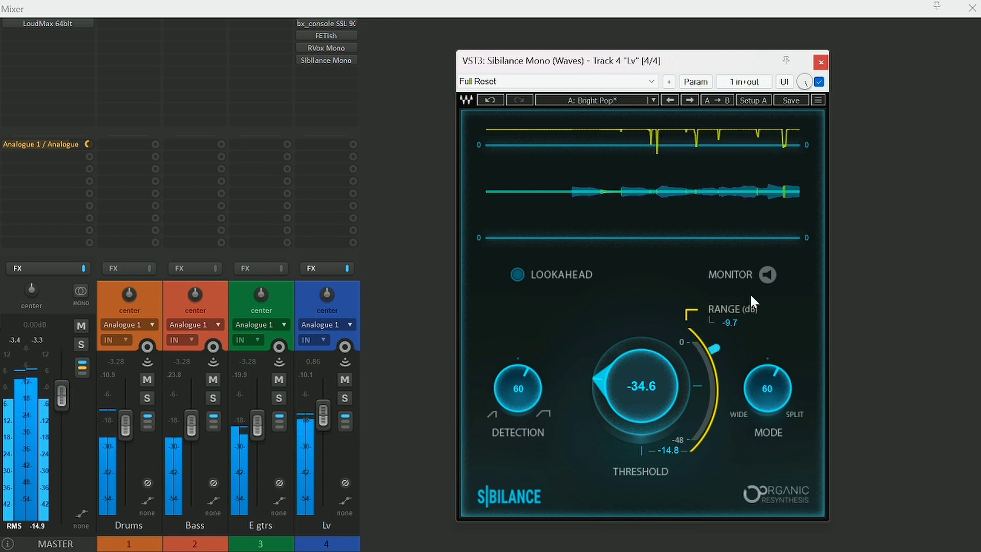
# Turn on Sibilance's Monitor to listen to the detected sibilance, and stop playback.
pyautogui.click(765, 274)
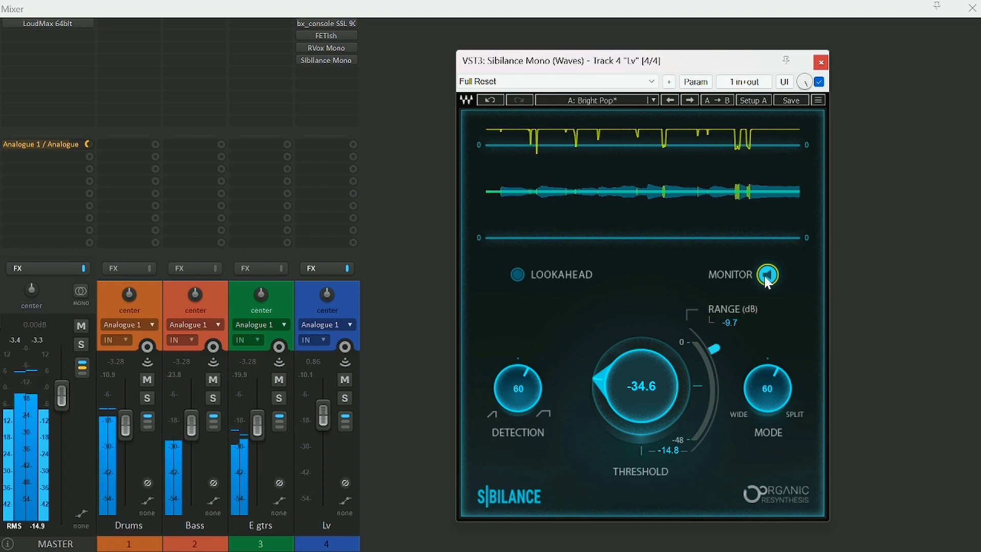
pyautogui.press('space')
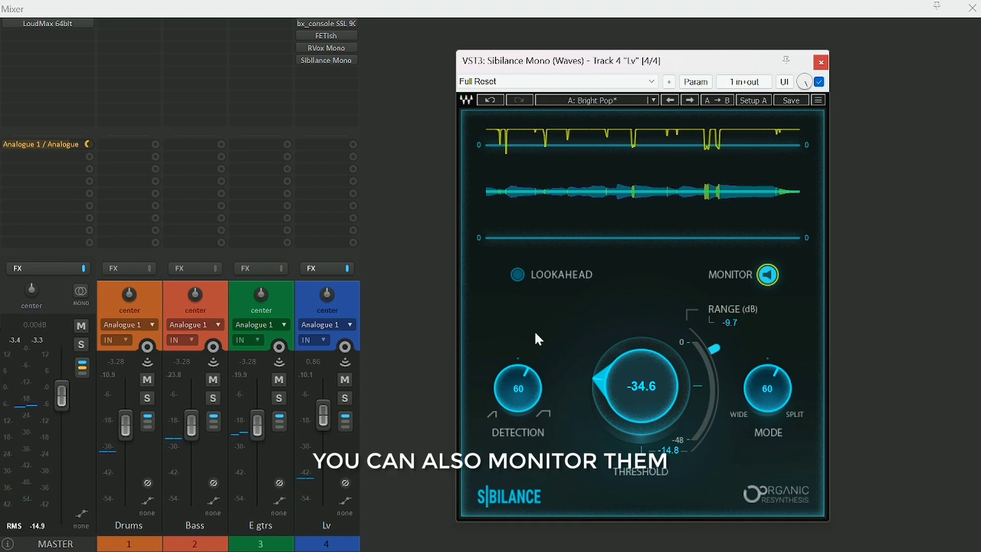
# Solo the Lv track, reopen Sibilance Mono to hear the monitored sibilance during playback, and turn its Monitor off.
pyautogui.click(346, 398)
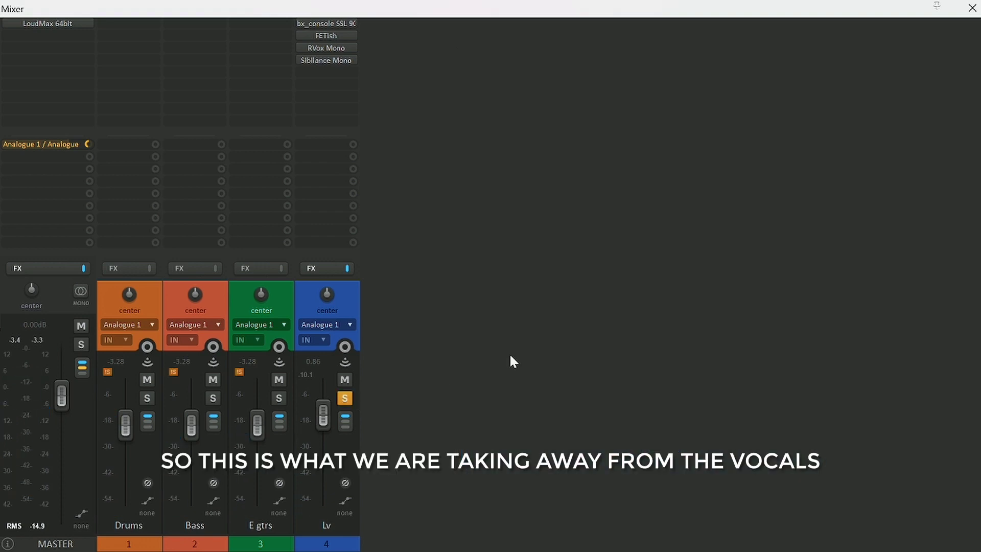
pyautogui.click(327, 60)
pyautogui.press('space')
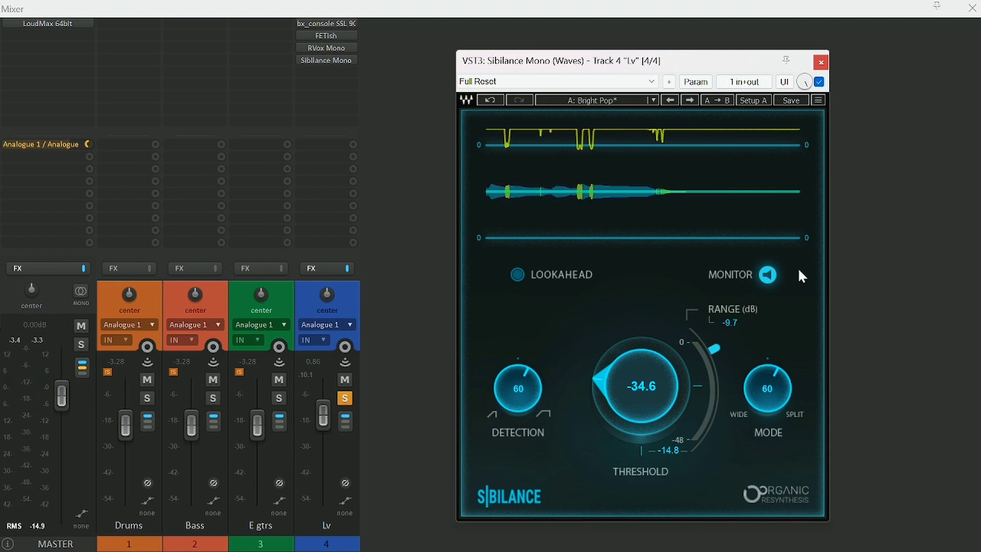
pyautogui.click(766, 279)
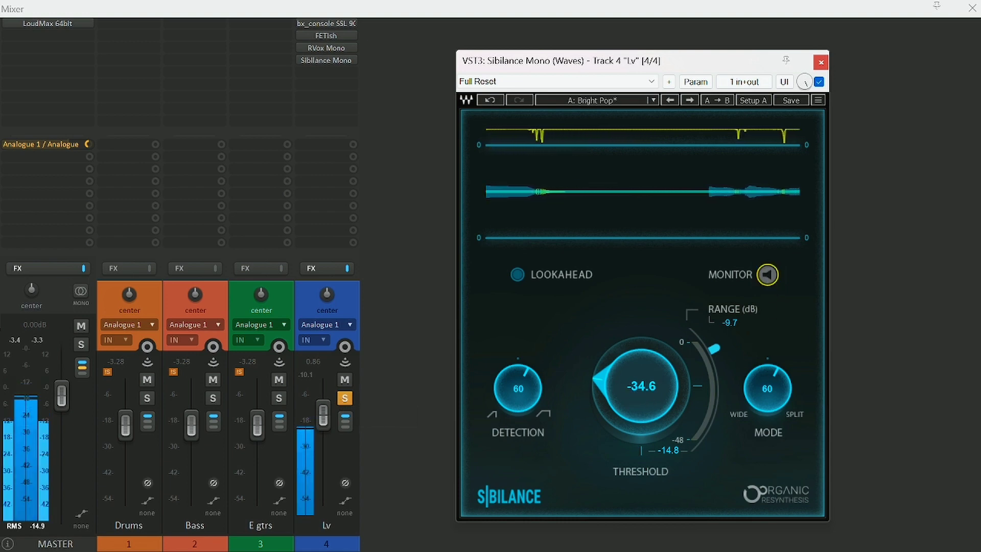
# Set Sibilance's threshold to -22.3 and its range to -10.0 dB during playback, and close the plugin window.
pyautogui.moveTo(664, 373); pyautogui.dragTo(706, 360)
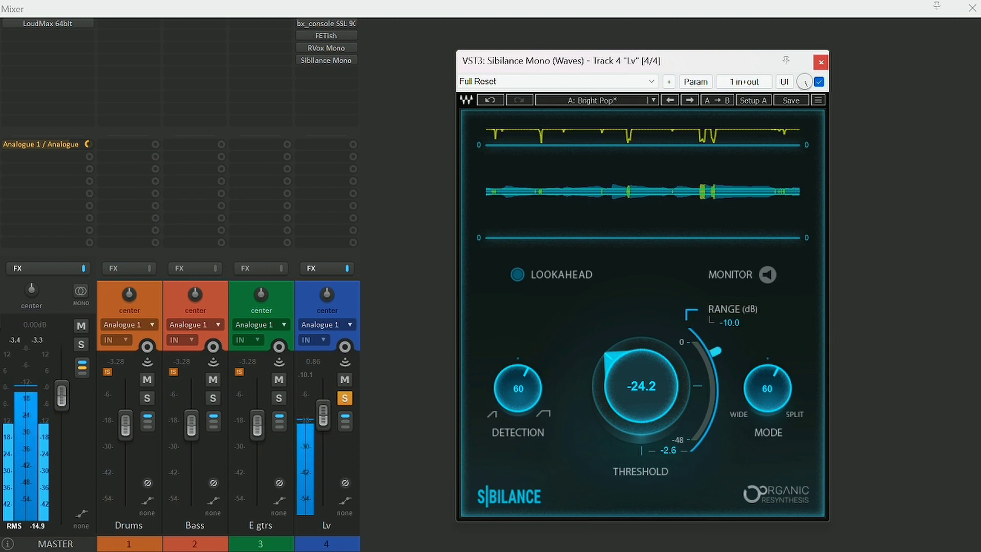
pyautogui.moveTo(628, 389); pyautogui.dragTo(626, 392)
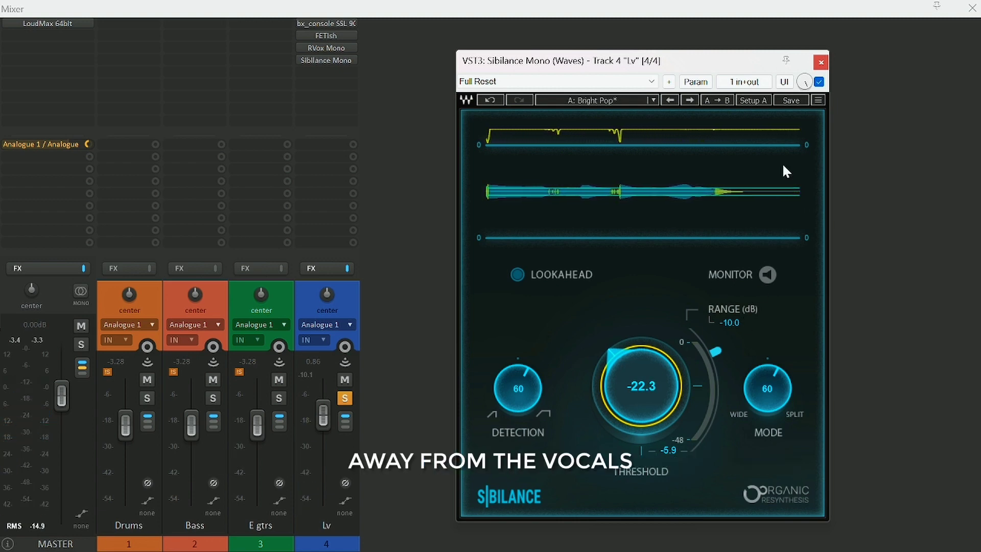
pyautogui.click(821, 62)
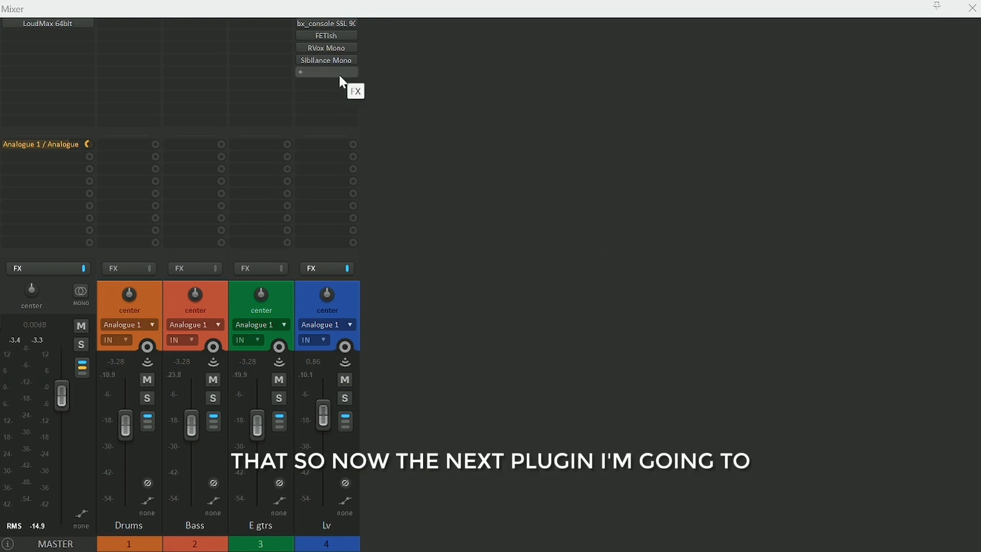
# Find Softube's Saturation Knob with the filter "sat" and add its VST version to the Lv track after Sibilance Mono.
pyautogui.doubleClick(340, 81)
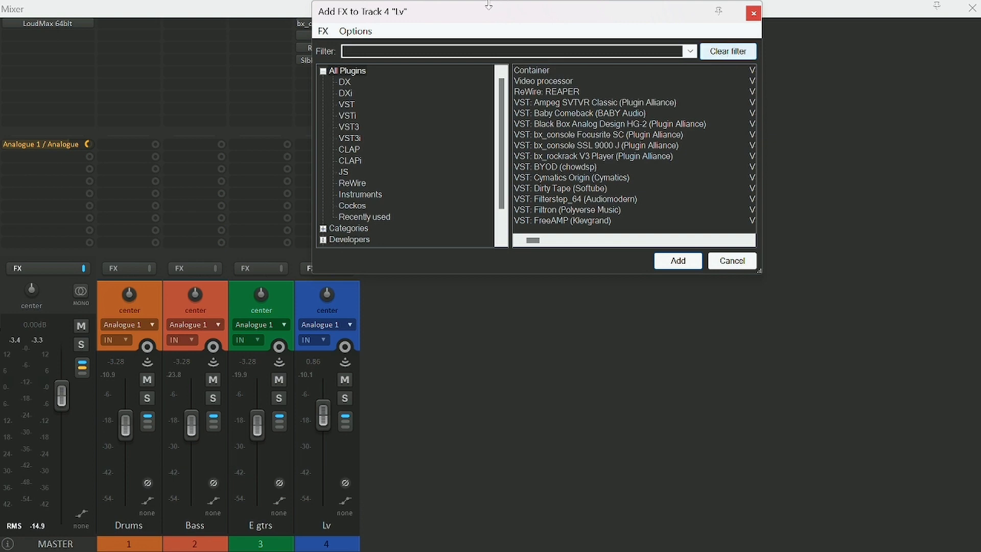
pyautogui.write('sat')
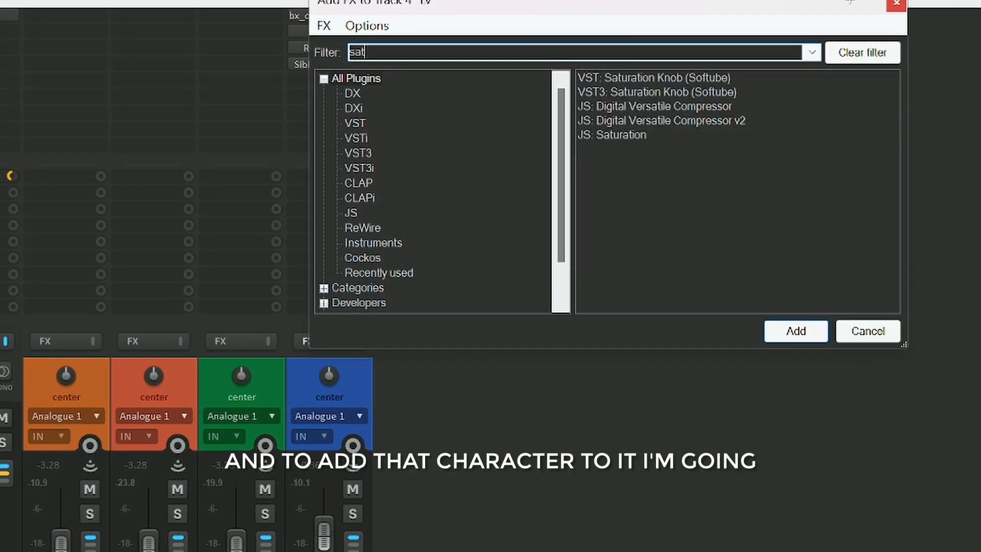
pyautogui.doubleClick(671, 80)
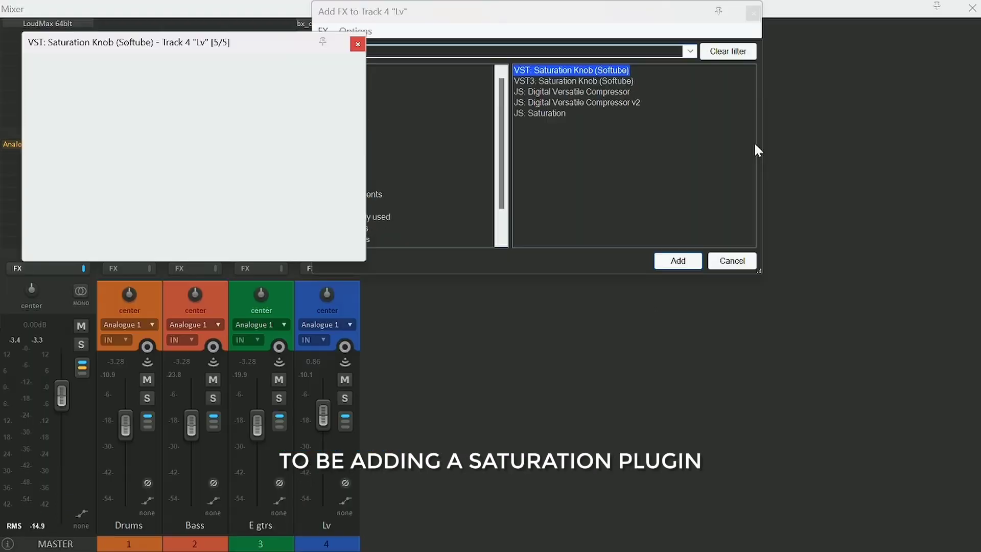
# Move the Saturation Knob window clear of the mixer strips, enlarge it, and turn up the saturation slightly.
pyautogui.moveTo(217, 46); pyautogui.dragTo(584, 76)
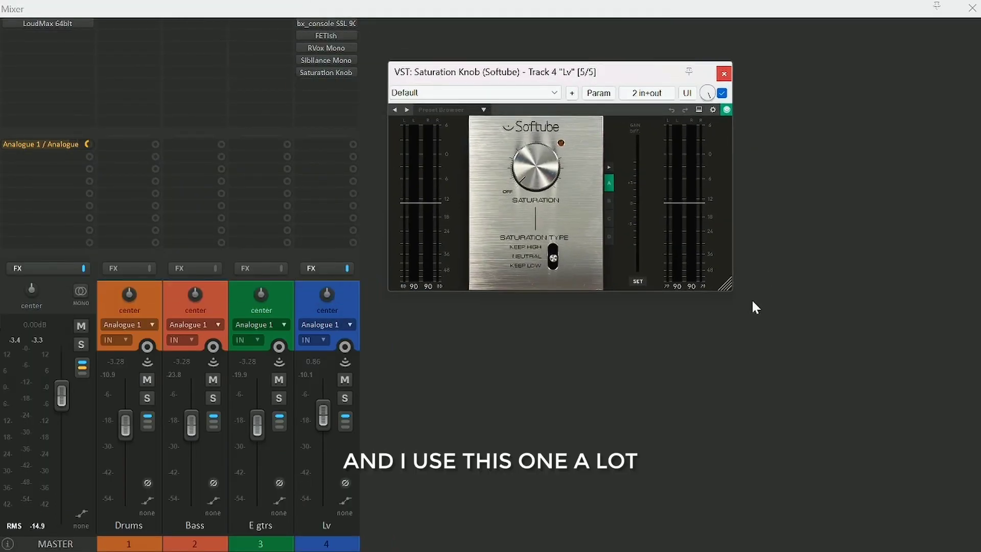
pyautogui.moveTo(725, 283); pyautogui.dragTo(875, 429)
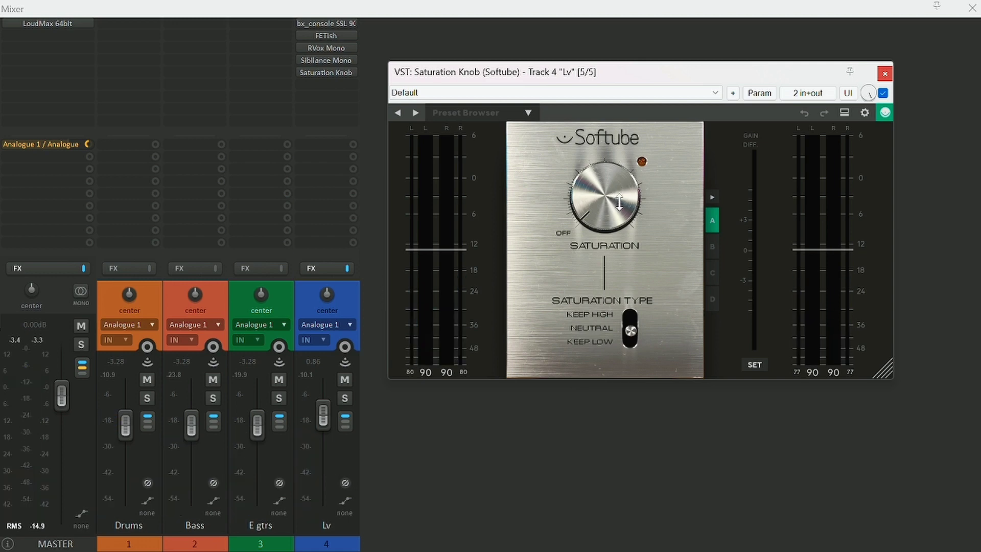
pyautogui.moveTo(619, 202); pyautogui.dragTo(615, 175)
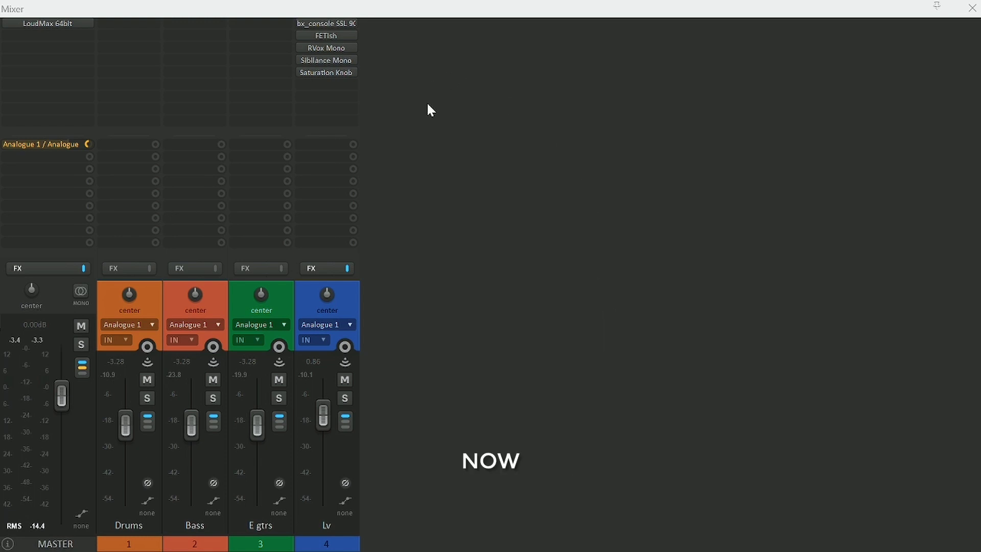
# Find W.A.Production's Vocal Limiter with the filter "limiter", add it to the Lv track after Saturation Knob, and move its window clear of the strips.
pyautogui.doubleClick(351, 86)
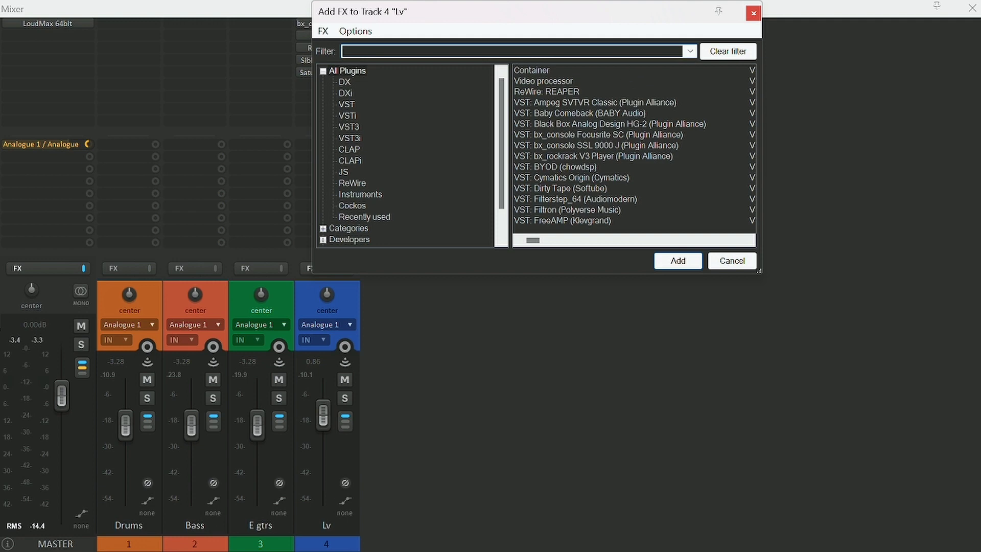
pyautogui.write('limiter')
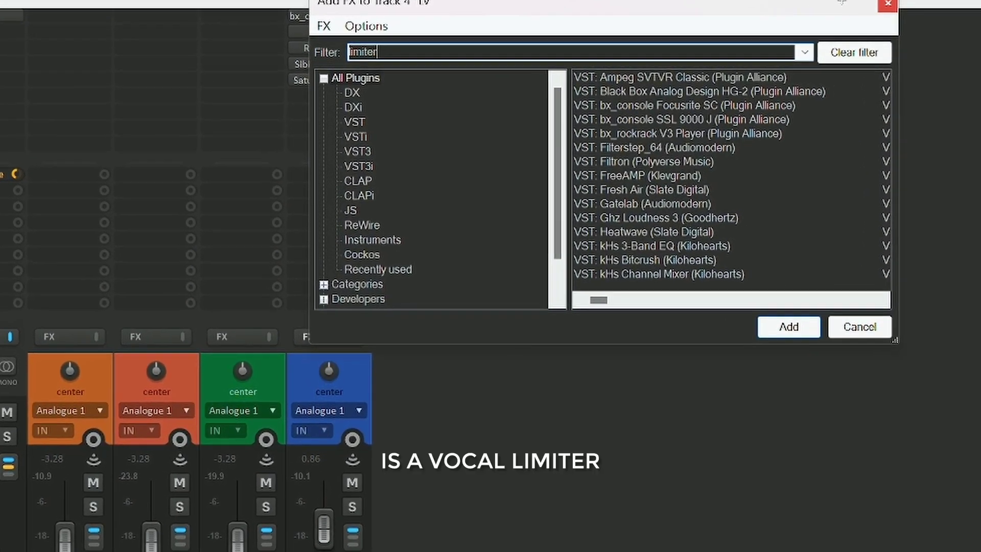
pyautogui.press('Down')
pyautogui.press('Down')
pyautogui.press('Return')
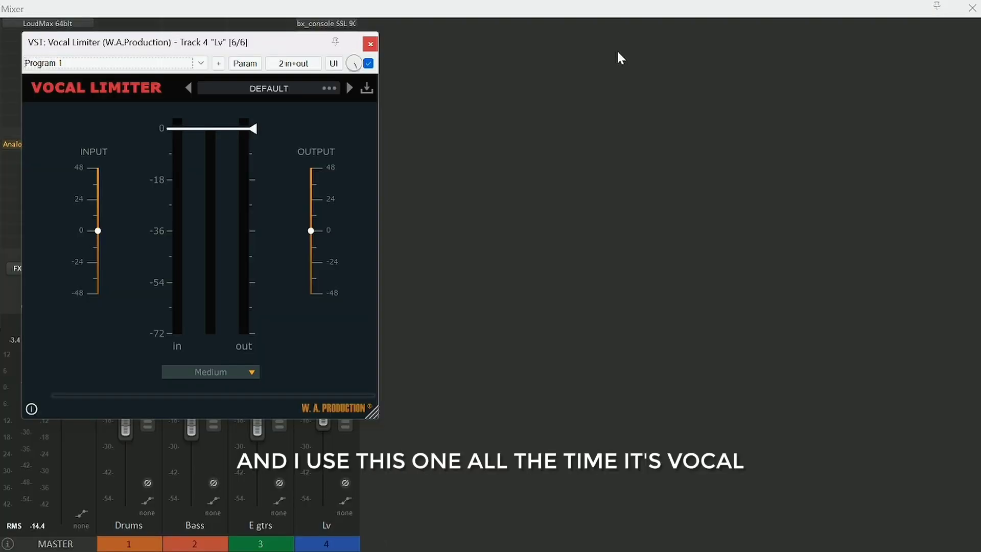
pyautogui.moveTo(260, 56); pyautogui.dragTo(653, 80)
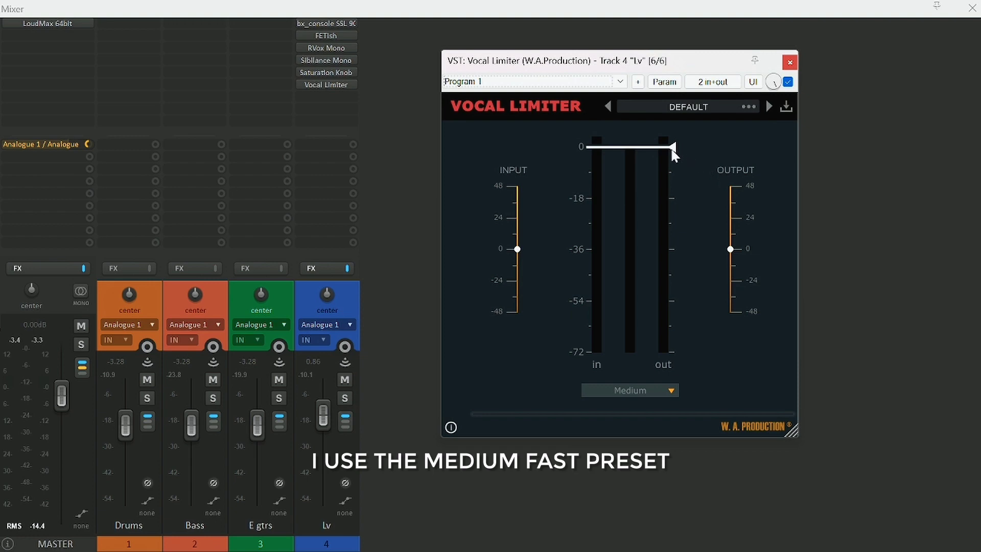
# Load the Medium Fast preset in Vocal Limiter and lower its threshold slightly below -18 during playback.
pyautogui.click(694, 108)
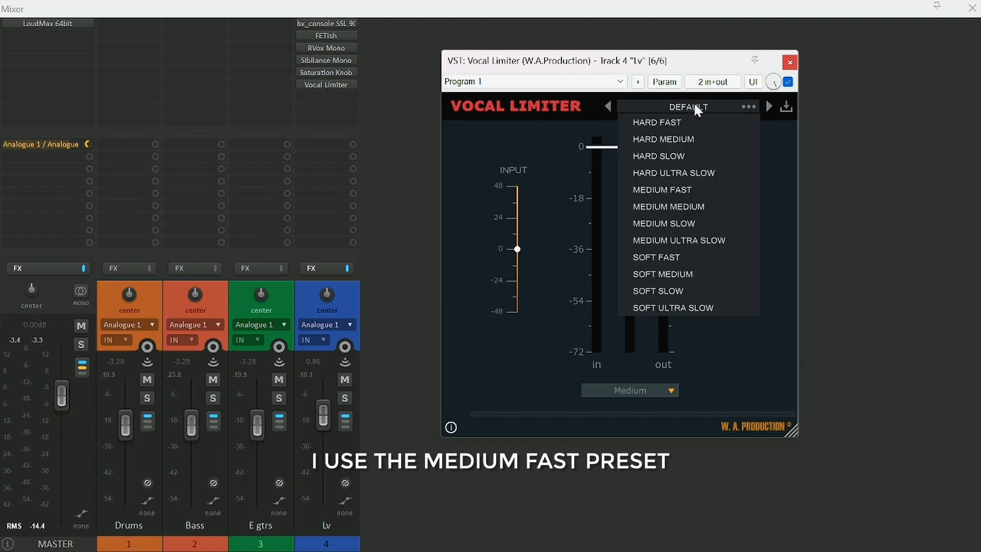
pyautogui.click(699, 190)
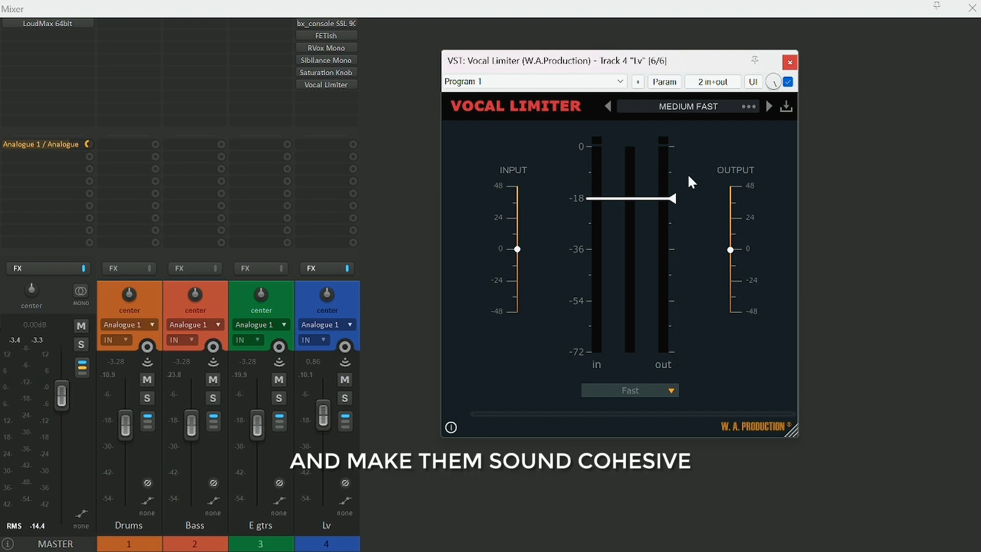
pyautogui.press('space')
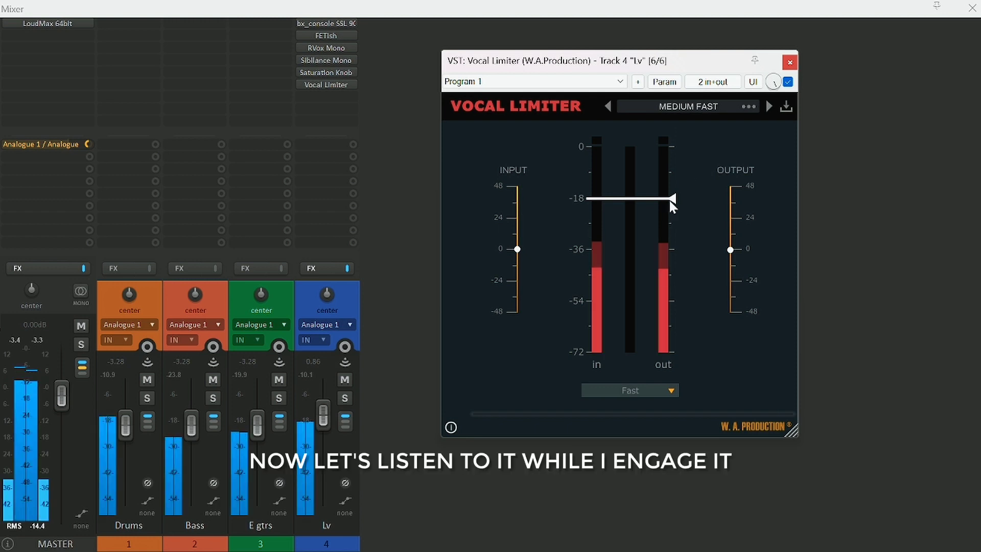
pyautogui.moveTo(673, 199); pyautogui.dragTo(693, 209)
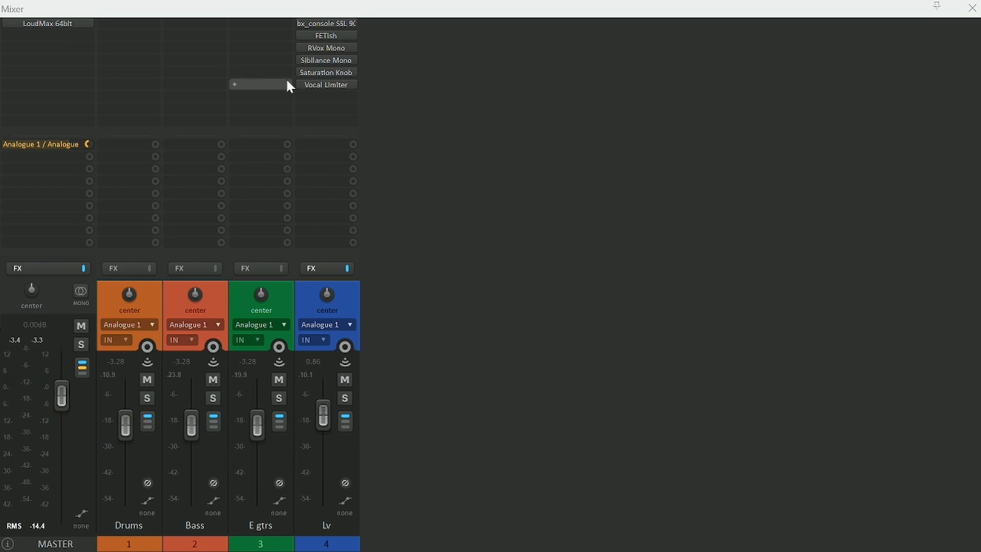
# Find OneKnob Wetter Mono/Stereo with the filter "wetter", add it to the Lv track after Vocal Limiter, and move its window clear of the strips.
pyautogui.doubleClick(326, 96)
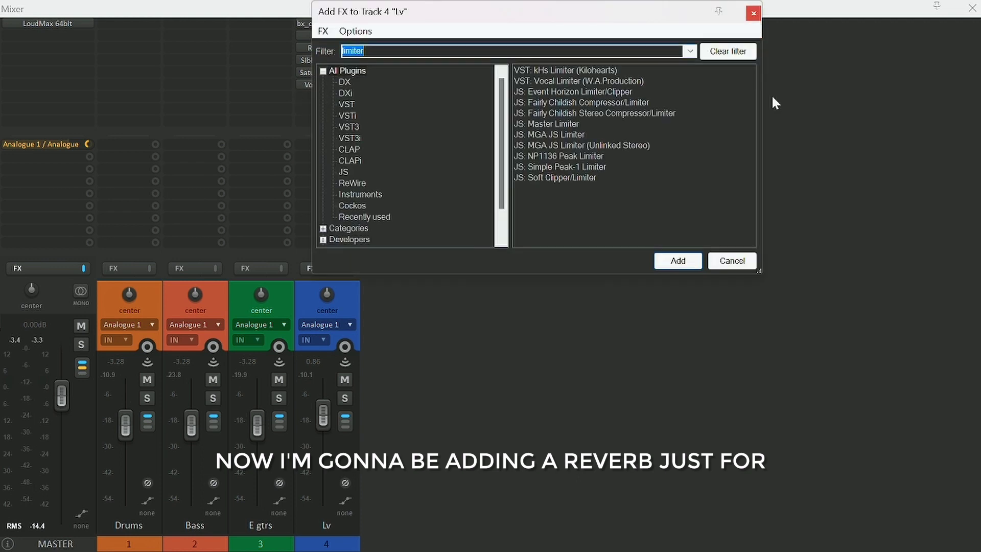
pyautogui.click(719, 51)
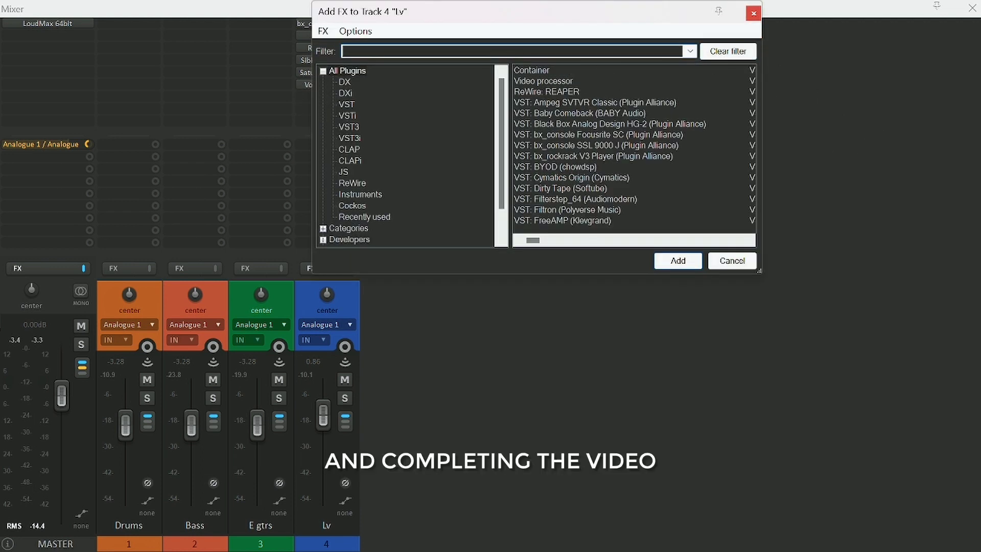
pyautogui.write('we')
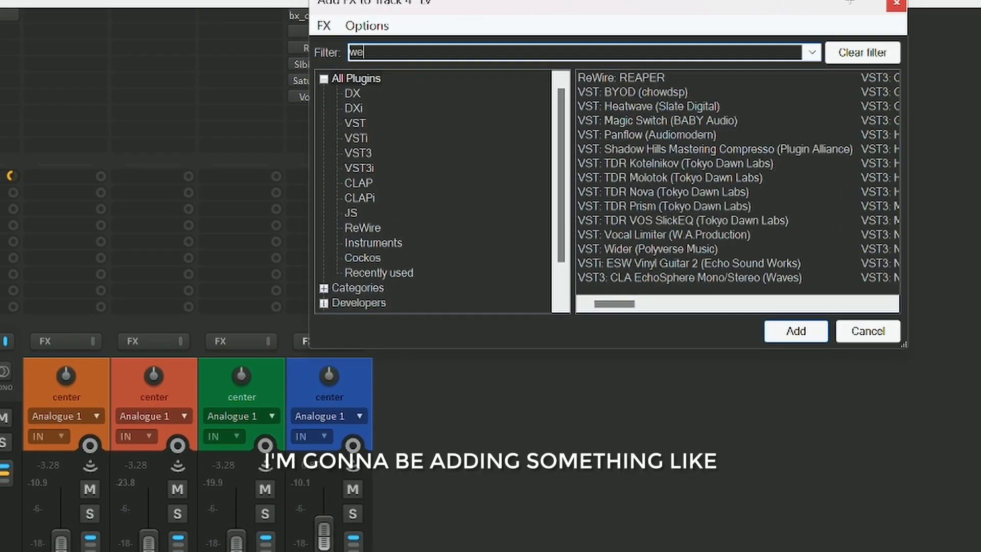
pyautogui.write('tter')
pyautogui.press('Down')
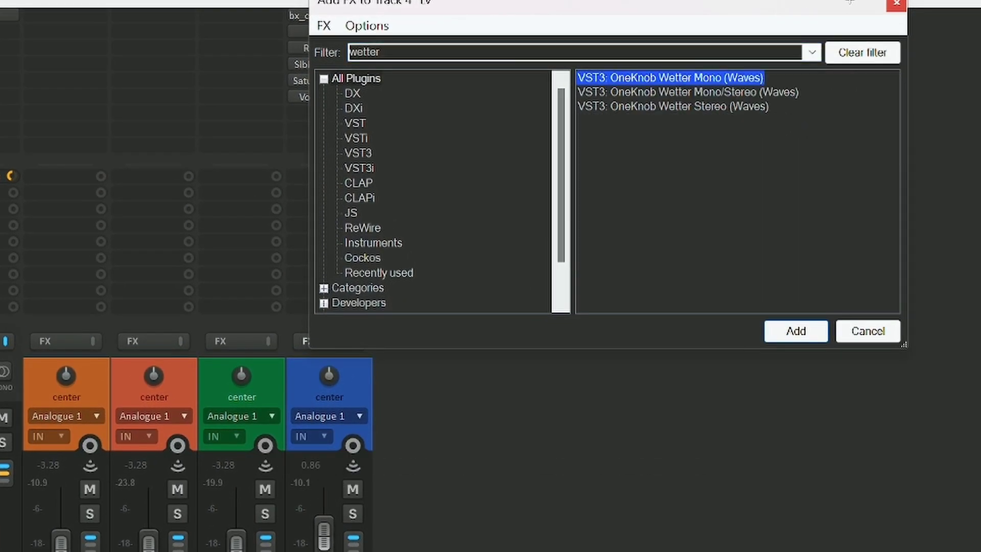
pyautogui.press('Down')
pyautogui.press('Return')
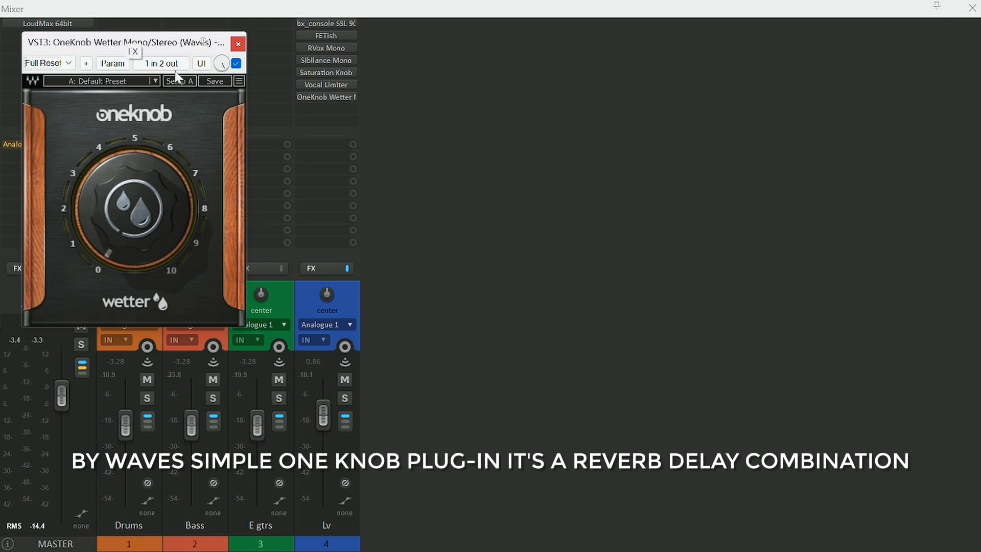
pyautogui.moveTo(163, 49); pyautogui.dragTo(712, 150)
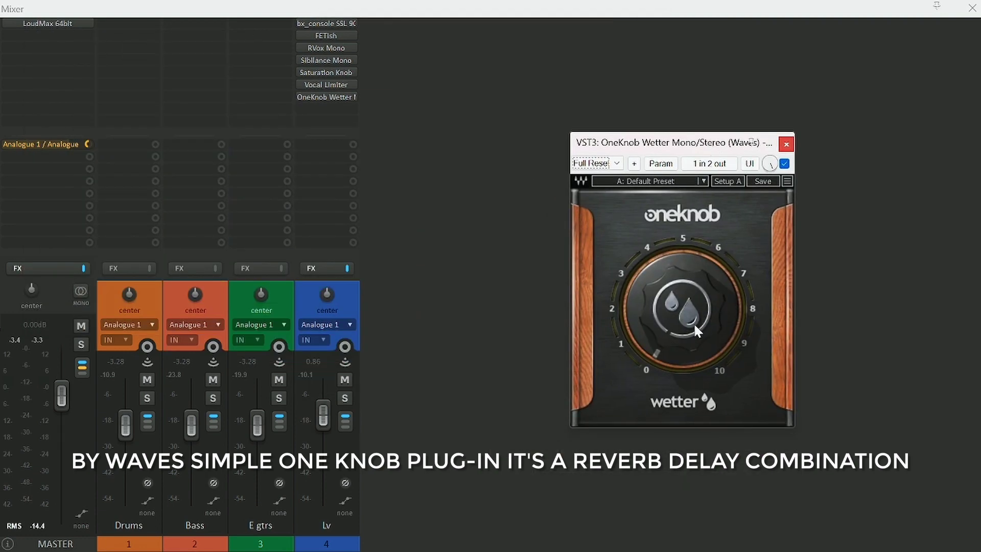
# Set the OneKnob Wetter amount to 1.4 while the song plays.
pyautogui.moveTo(686, 311)
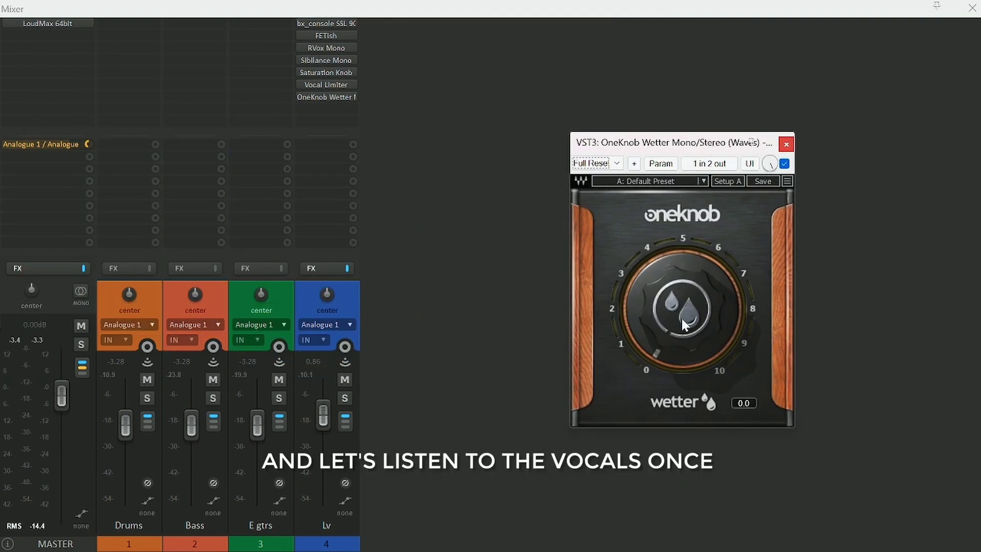
pyautogui.press('space')
pyautogui.moveTo(685, 324)
pyautogui.mouseDown()
pyautogui.moveTo(685, 291)
pyautogui.moveTo(685, 317)
pyautogui.mouseUp()
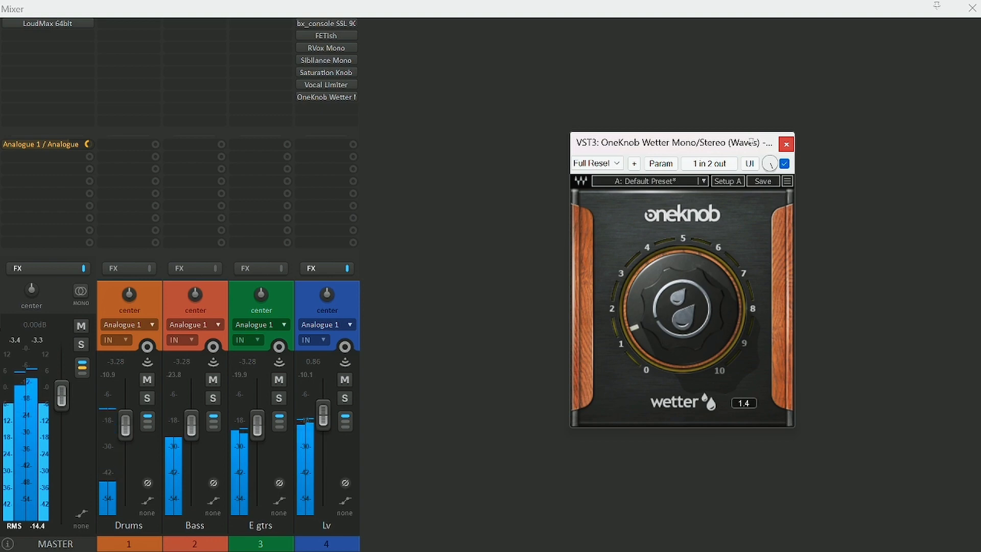
pyautogui.moveTo(685, 317); pyautogui.dragTo(684, 317)
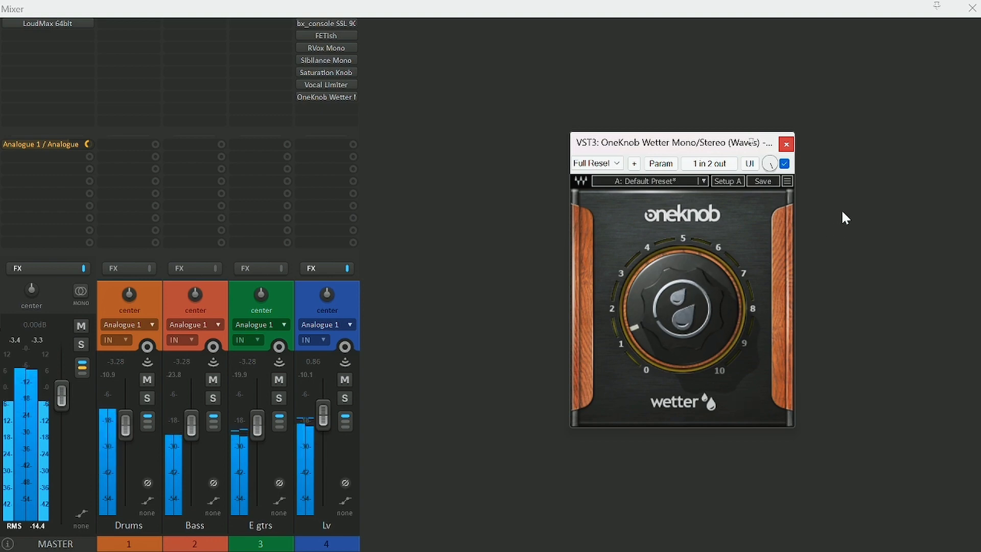
pyautogui.moveTo(675, 286); pyautogui.dragTo(675, 286)
# Compare the mix with OneKnob Wetter bypassed and re-enabled during playback, and close its window.
pyautogui.click(784, 163)
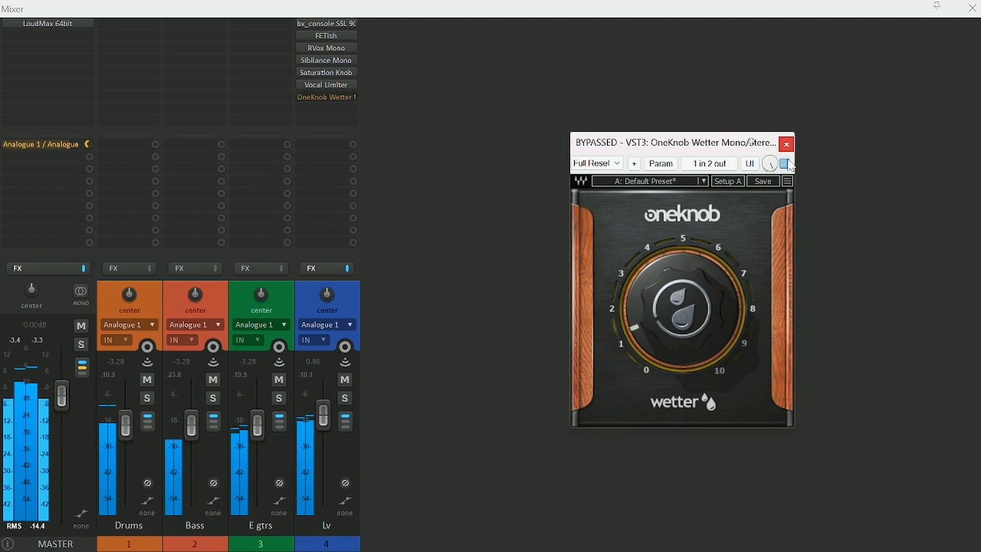
pyautogui.click(785, 164)
pyautogui.click(785, 144)
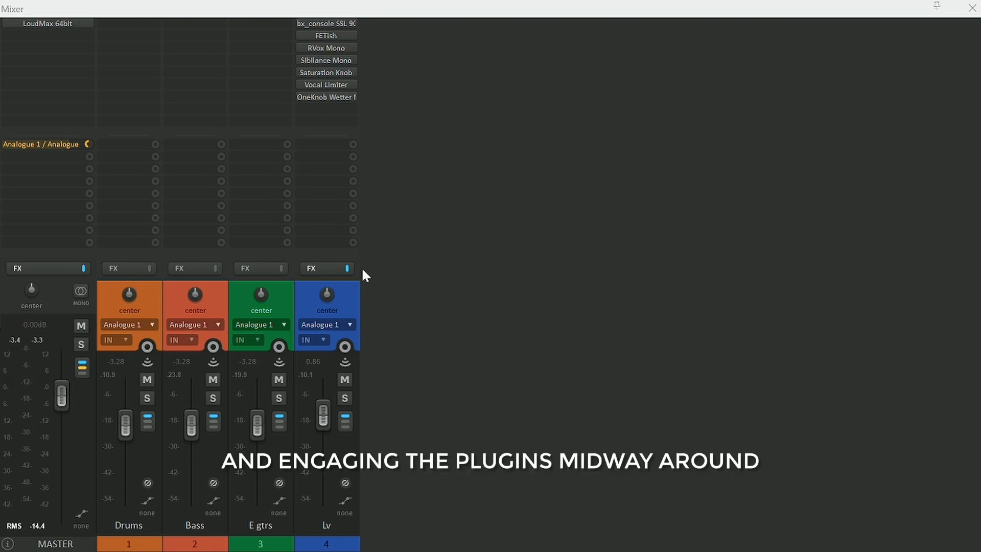
# Compare the Lv track with its whole effects chain bypassed and re-enabled during playback, and open bx_console SSL 9000 J.
pyautogui.click(337, 270)
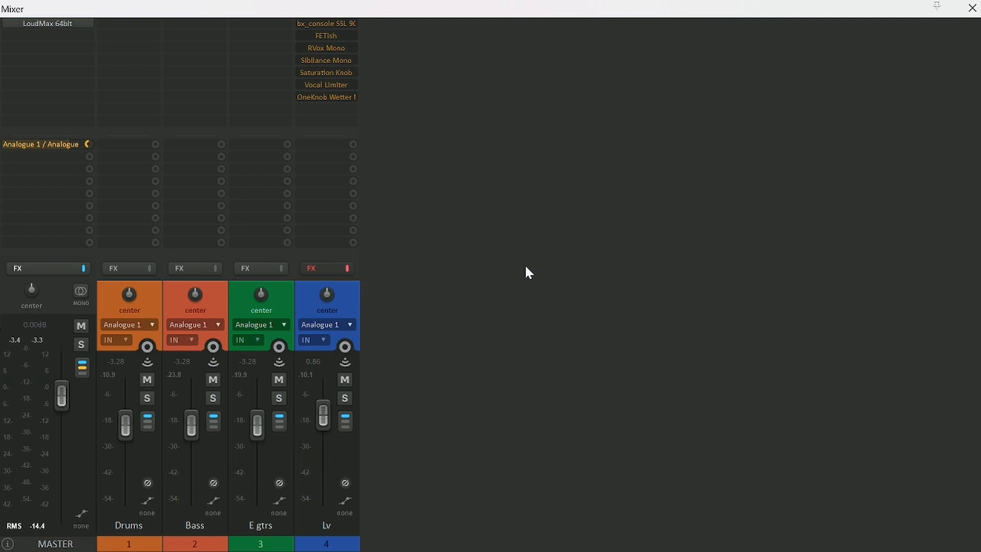
pyautogui.press('space')
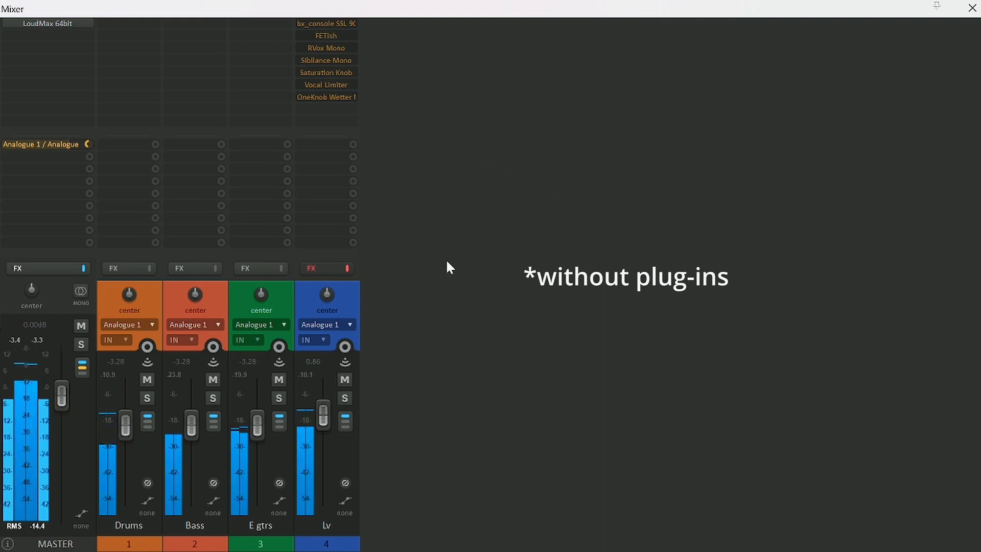
pyautogui.click(349, 269)
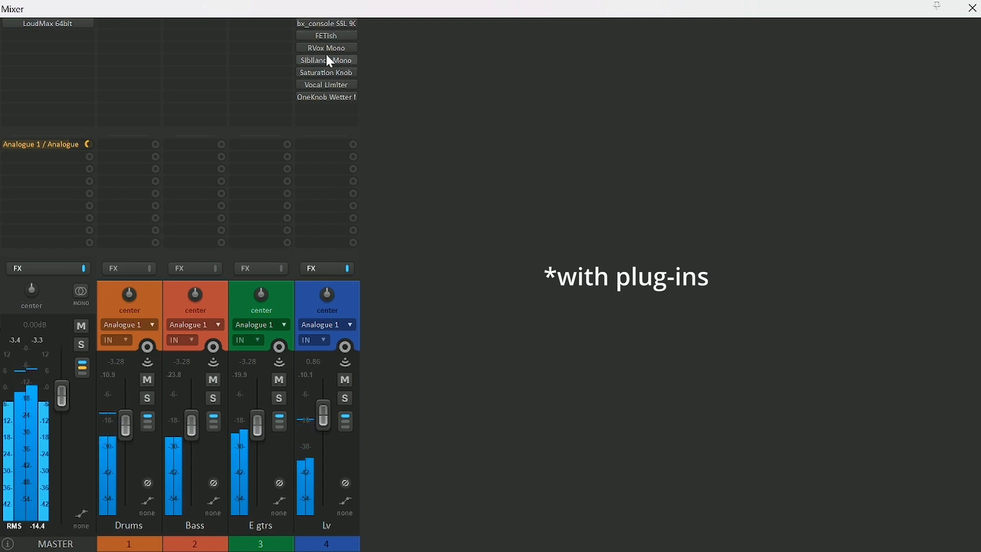
pyautogui.click(342, 26)
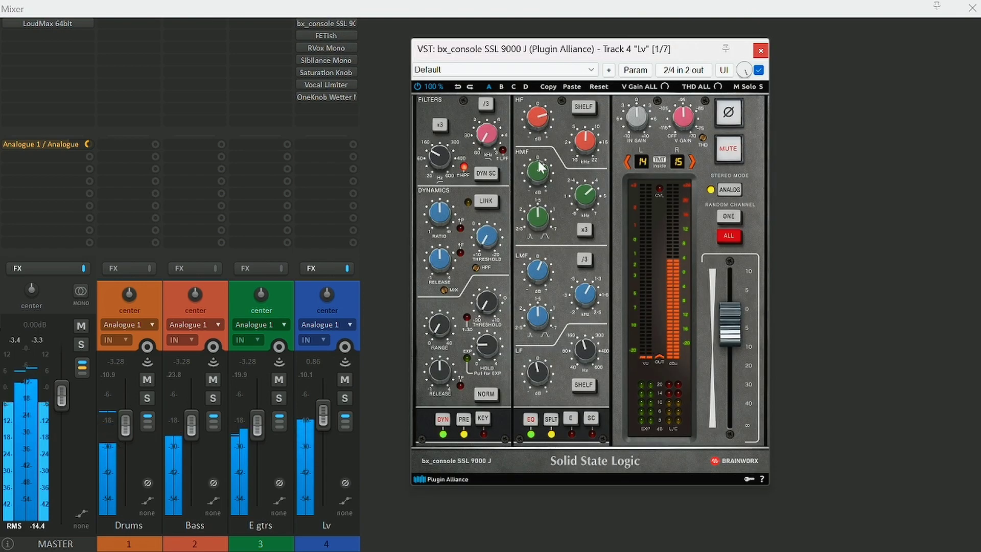
# Fine-tune the HMF gain of bx_console SSL 9000 J during playback, close its window, and stop the song.
pyautogui.moveTo(538, 161)
pyautogui.moveTo(538, 160); pyautogui.dragTo(538, 164)
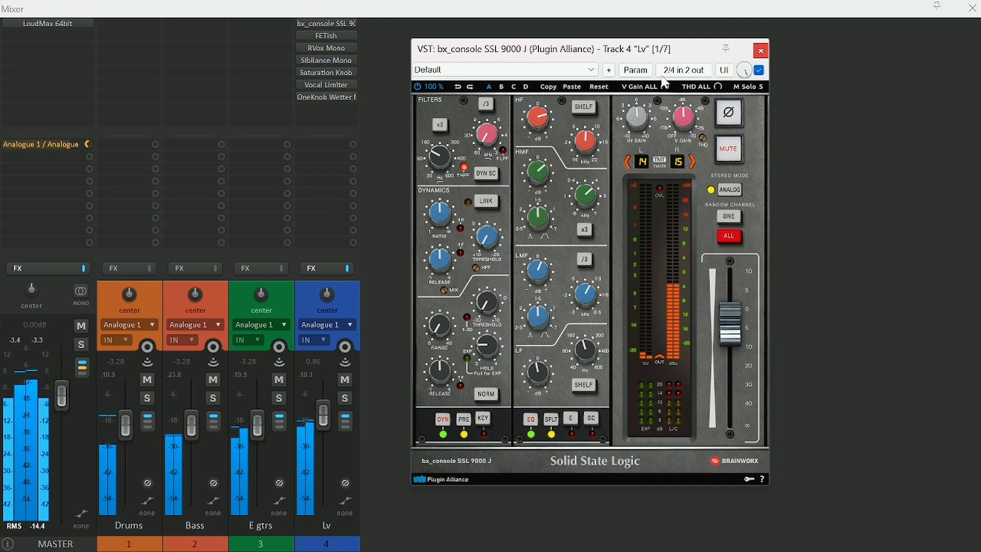
pyautogui.click(761, 51)
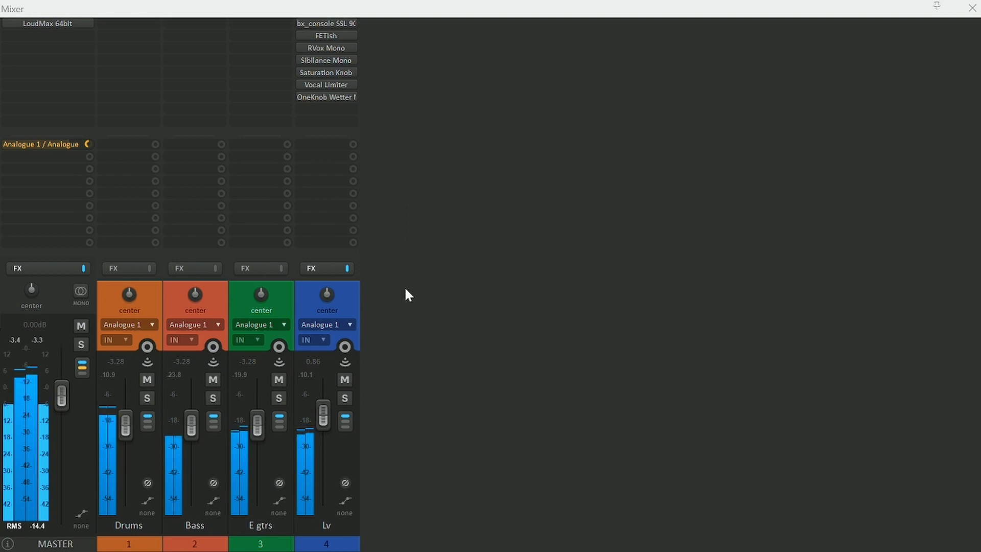
pyautogui.press('space')
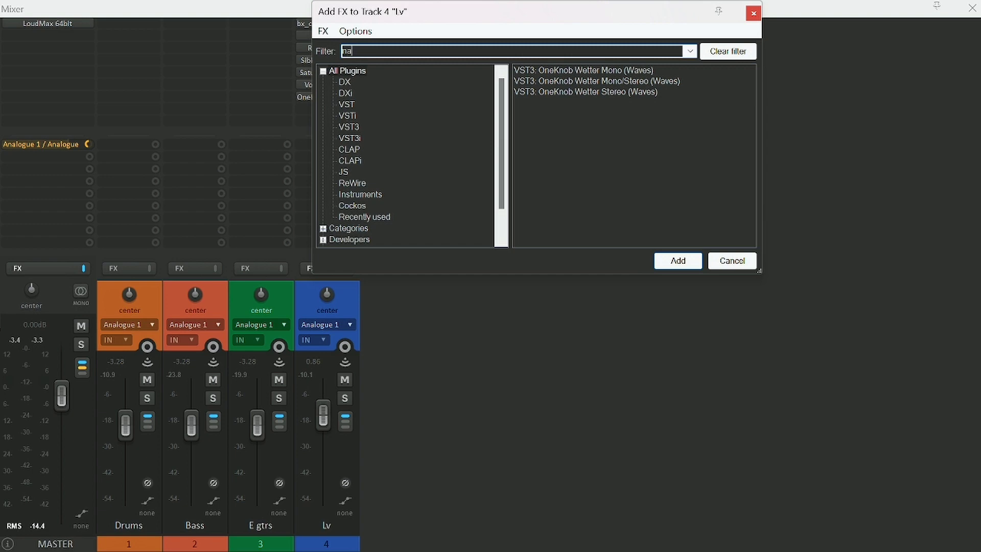
# Add TDR Nova to the Lv track after OneKnob Wetter using the filter "nova", and try a small cut with band I.
pyautogui.press('BackSpace')
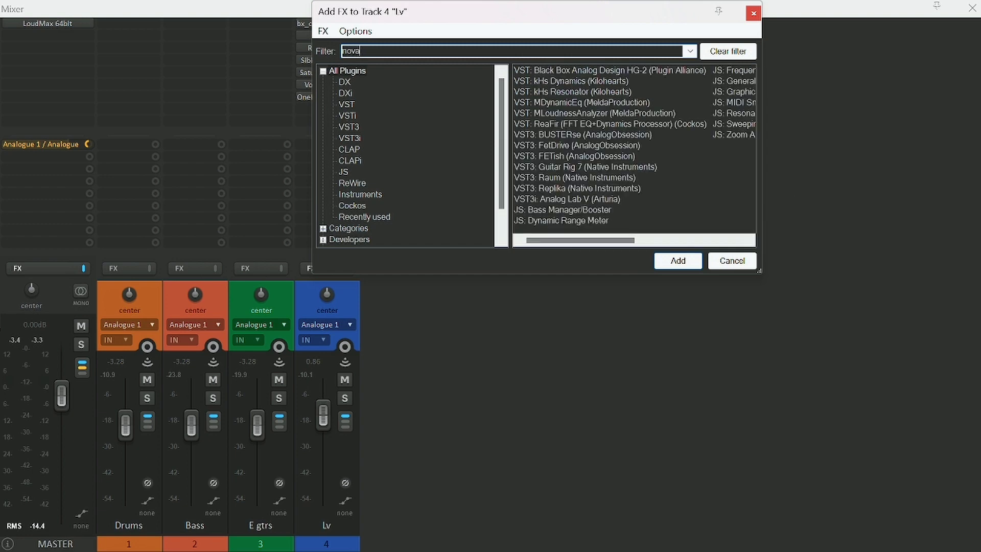
pyautogui.press('Return')
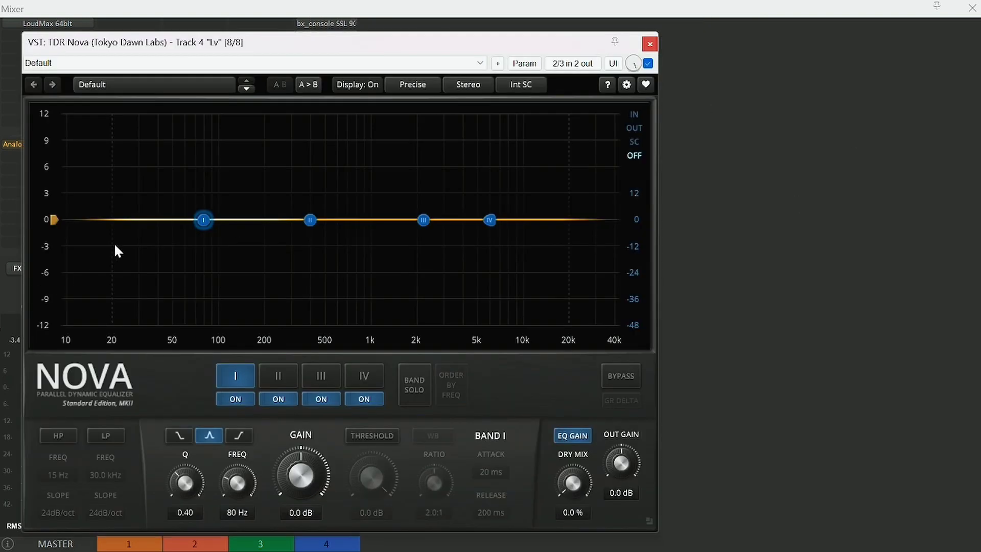
pyautogui.moveTo(212, 217); pyautogui.dragTo(249, 241)
pyautogui.scroll(6, 216, 164)
# Close the TDR Nova window and remove the plugin from the Lv track.
pyautogui.click(649, 45)
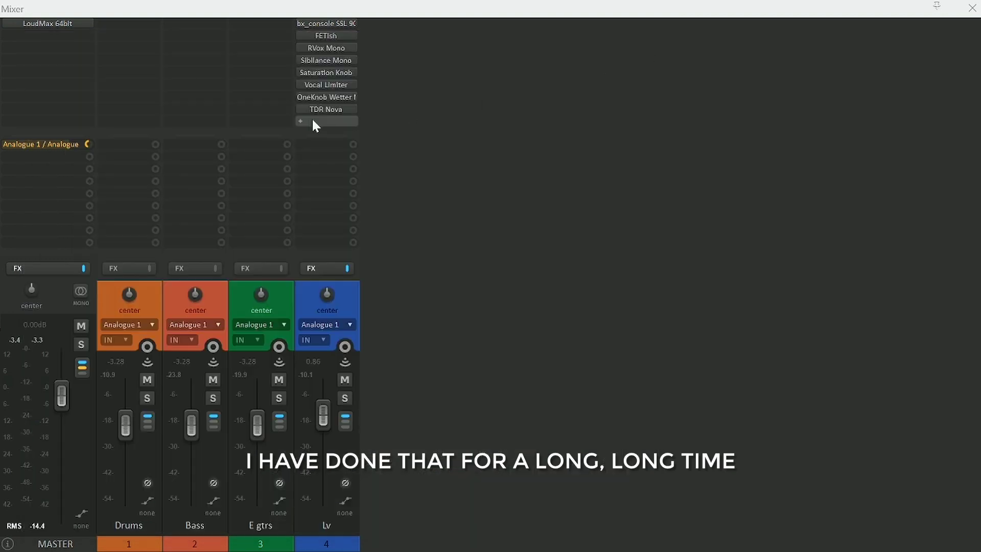
pyautogui.keyDown('alt'); pyautogui.click(316, 110); pyautogui.keyUp('alt')
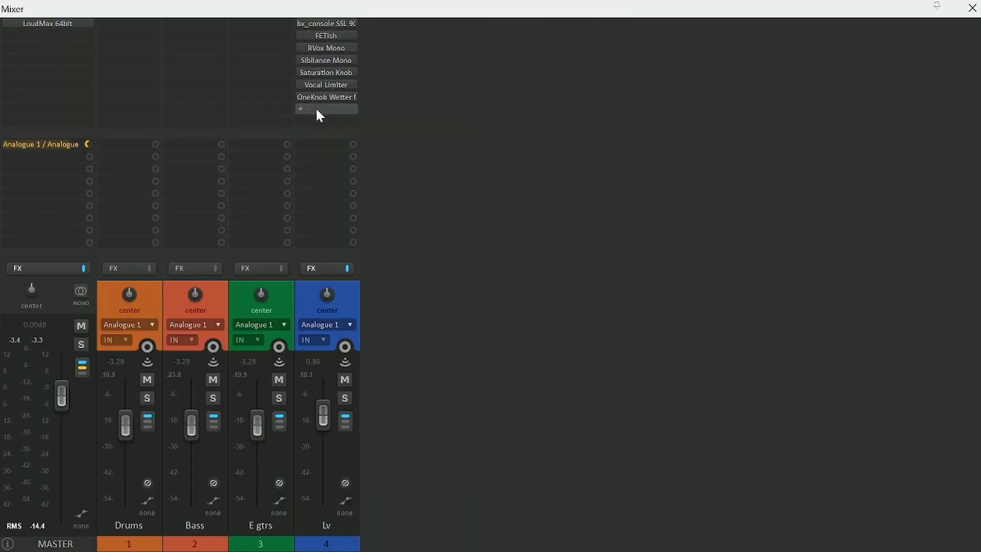